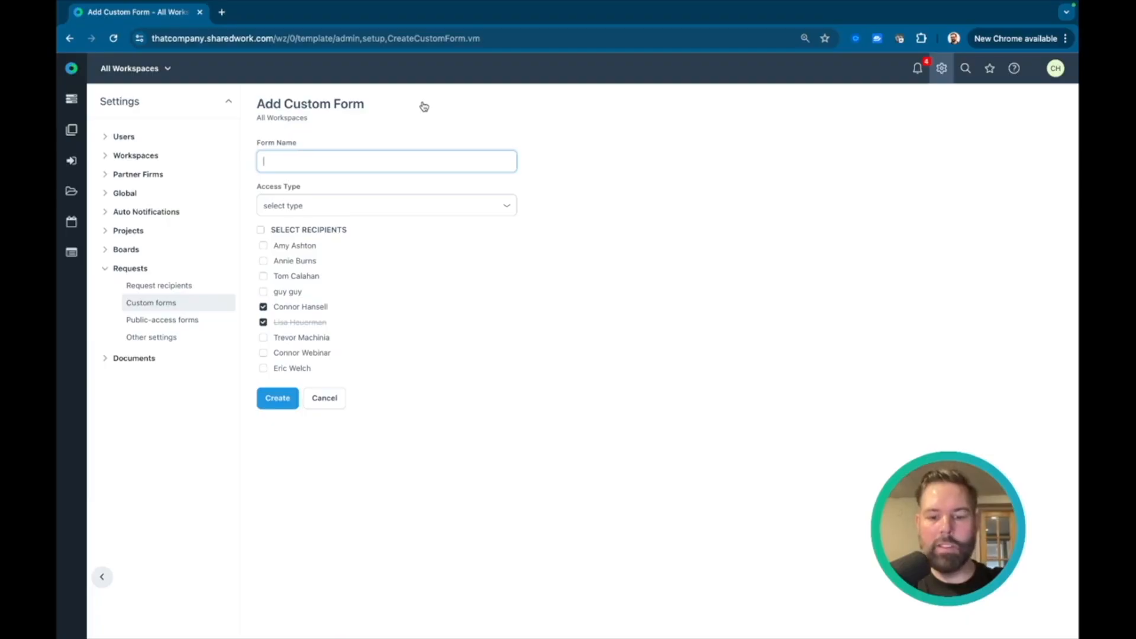
# Name the custom form New Email Campaign and set its access type to Workzone users with workspace All Workspaces.
pyautogui.write('New Email Campaign')
pyautogui.click(322, 212)
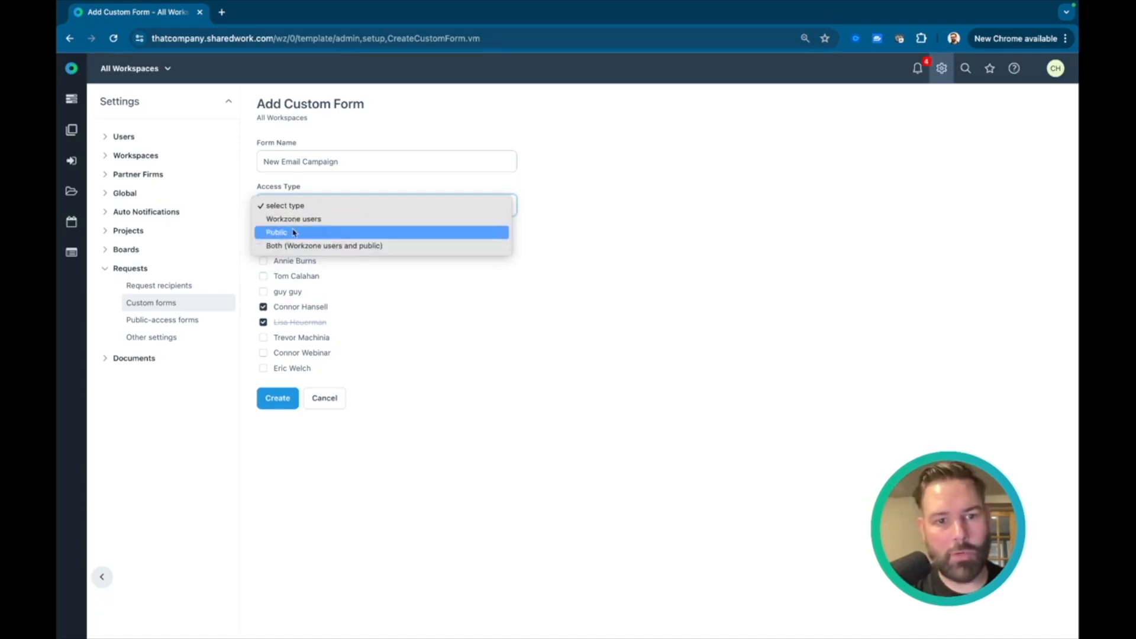
pyautogui.click(295, 219)
pyautogui.click(306, 251)
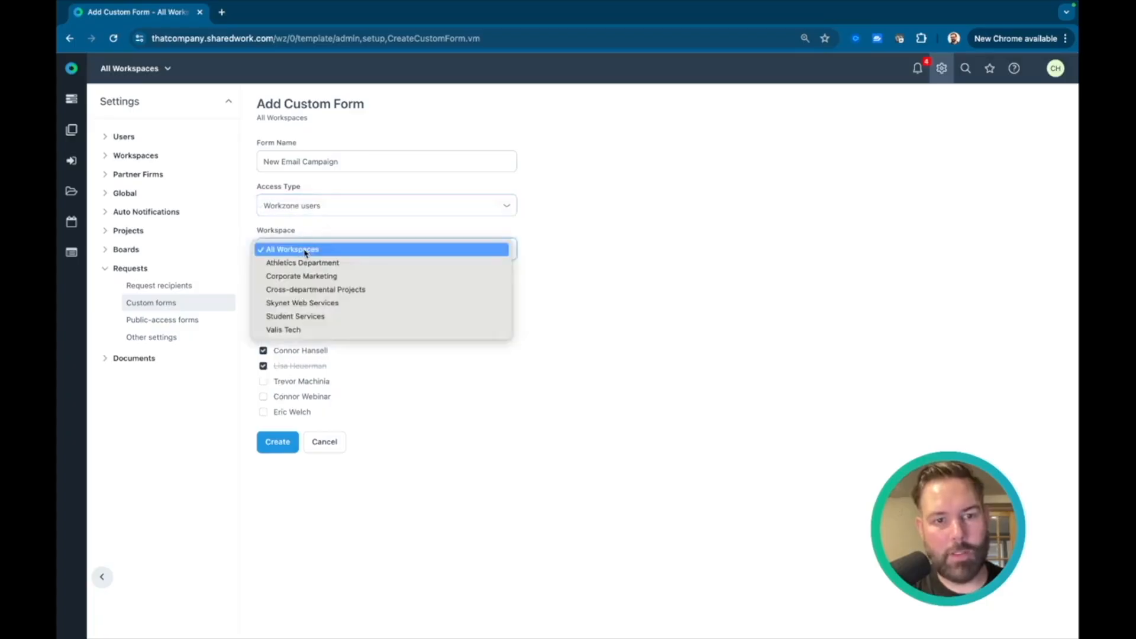
pyautogui.click(252, 234)
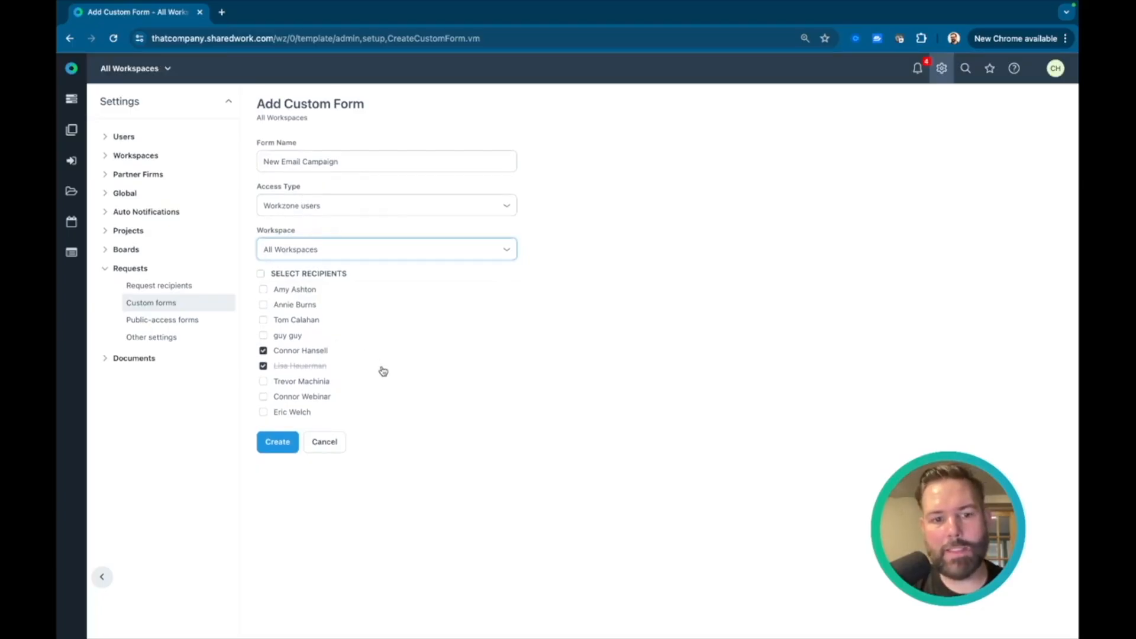
# Add the first listed person as recipient, remove the struck-through recipient, and create the form.
pyautogui.click(264, 290)
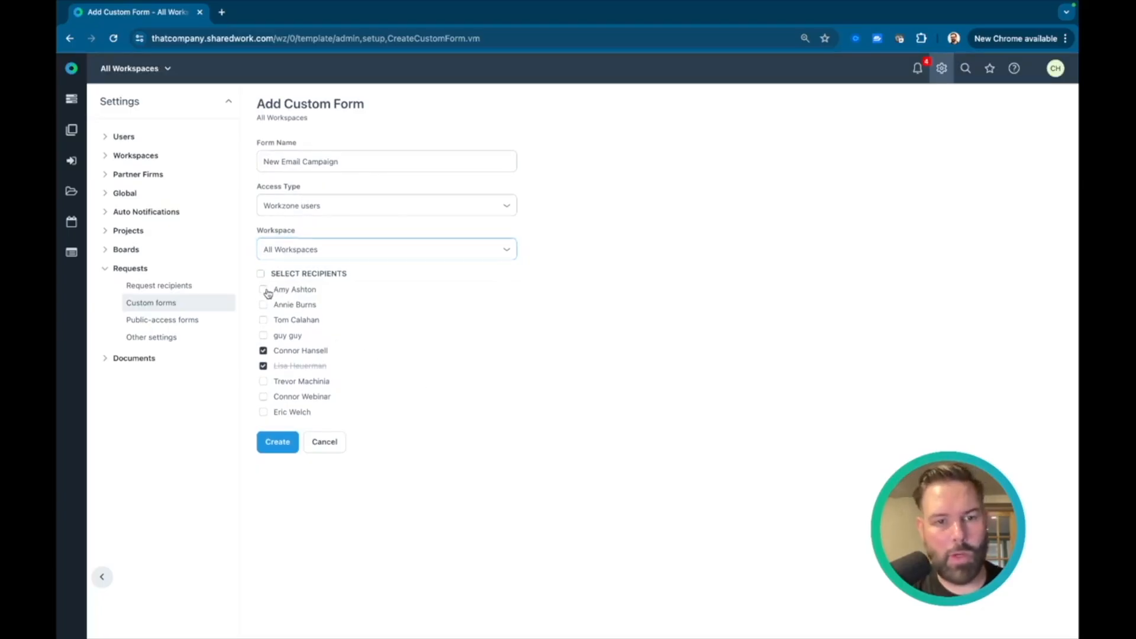
pyautogui.click(263, 366)
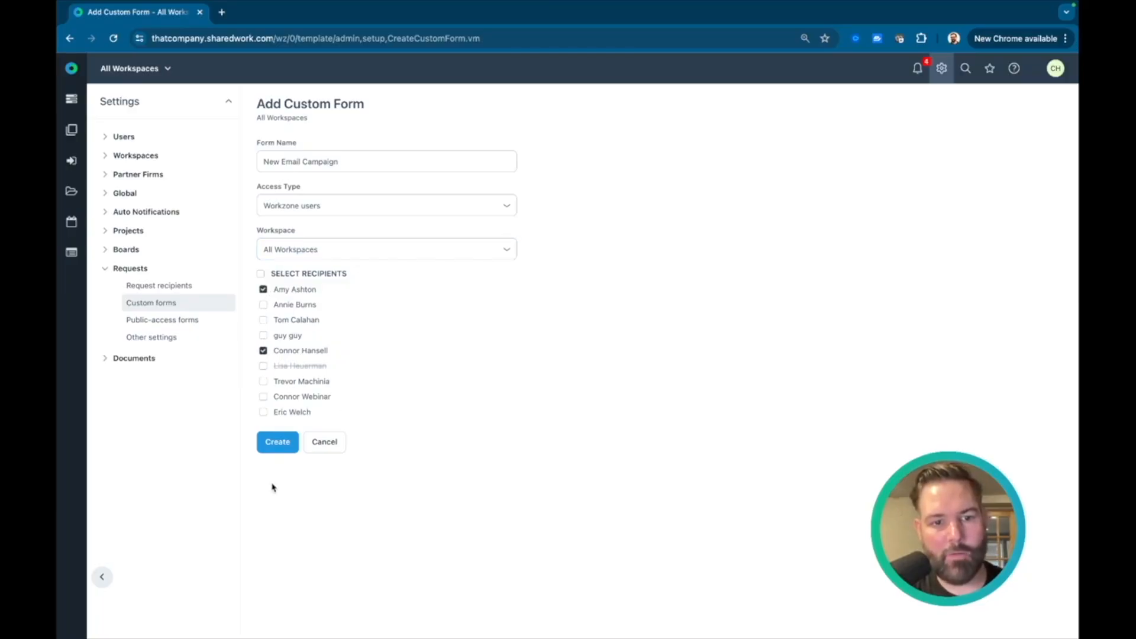
pyautogui.click(277, 443)
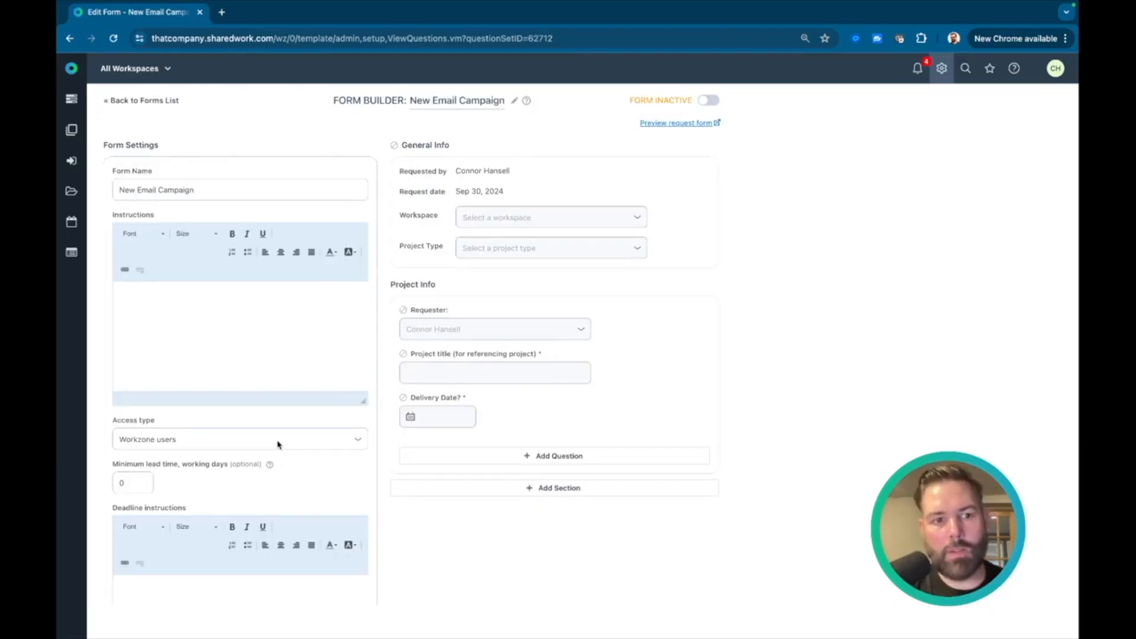
# Enter "Test instructions" as the form's instructions.
pyautogui.scroll(-1, 188, 399)
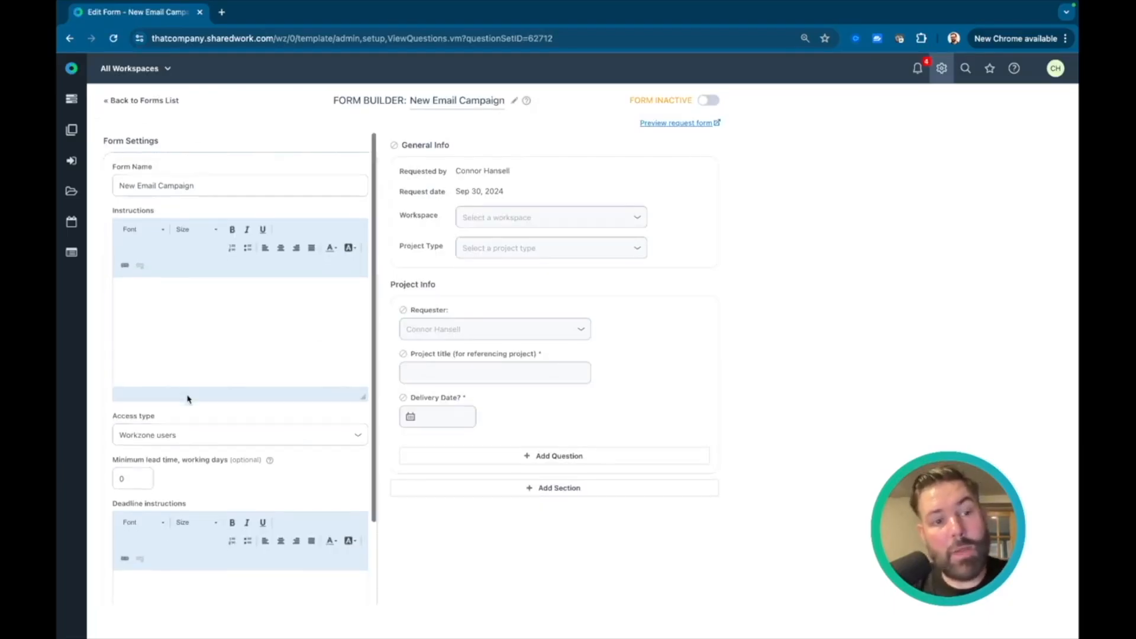
pyautogui.scroll(1, 188, 399)
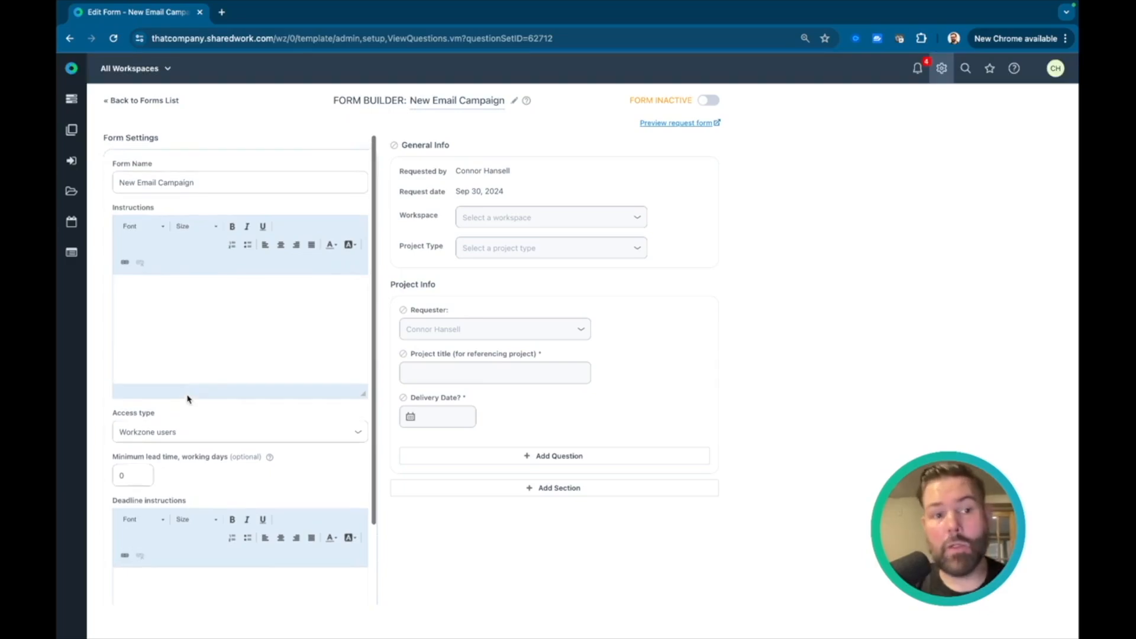
pyautogui.click(176, 323)
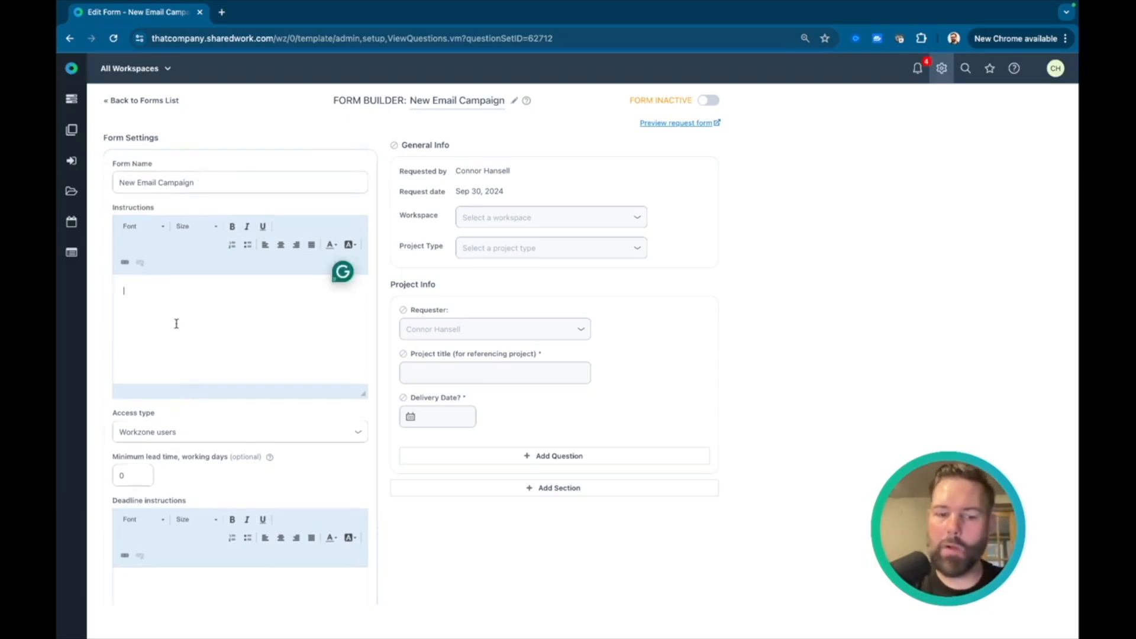
pyautogui.write('Test instructions')
# Set the form's minimum lead time to 10 working days.
pyautogui.scroll(-2, 223, 452)
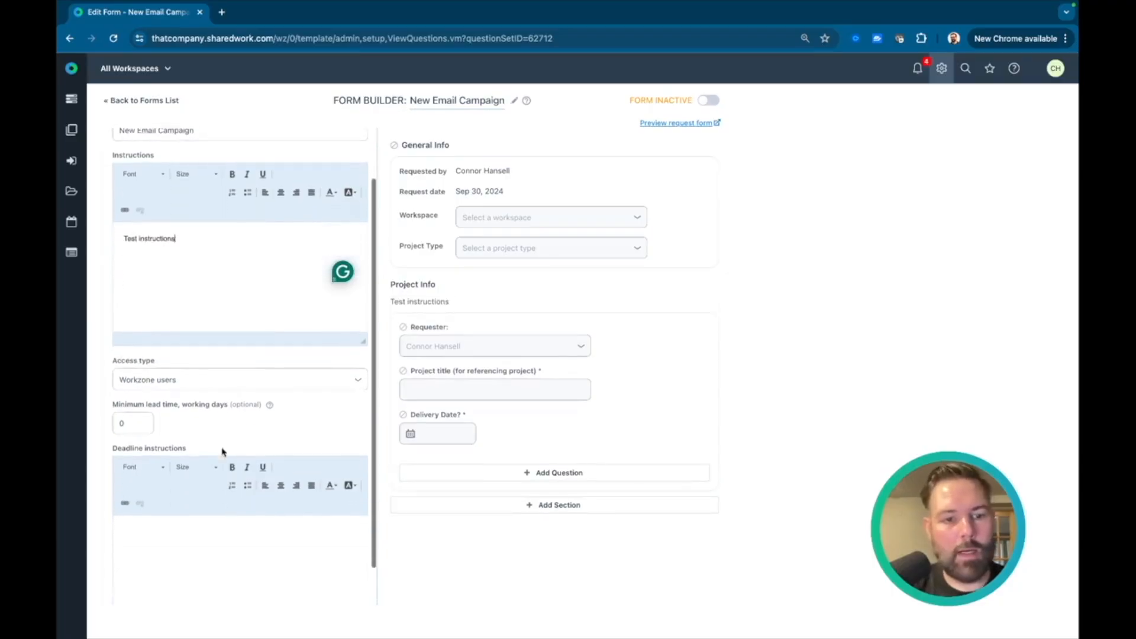
pyautogui.click(212, 380)
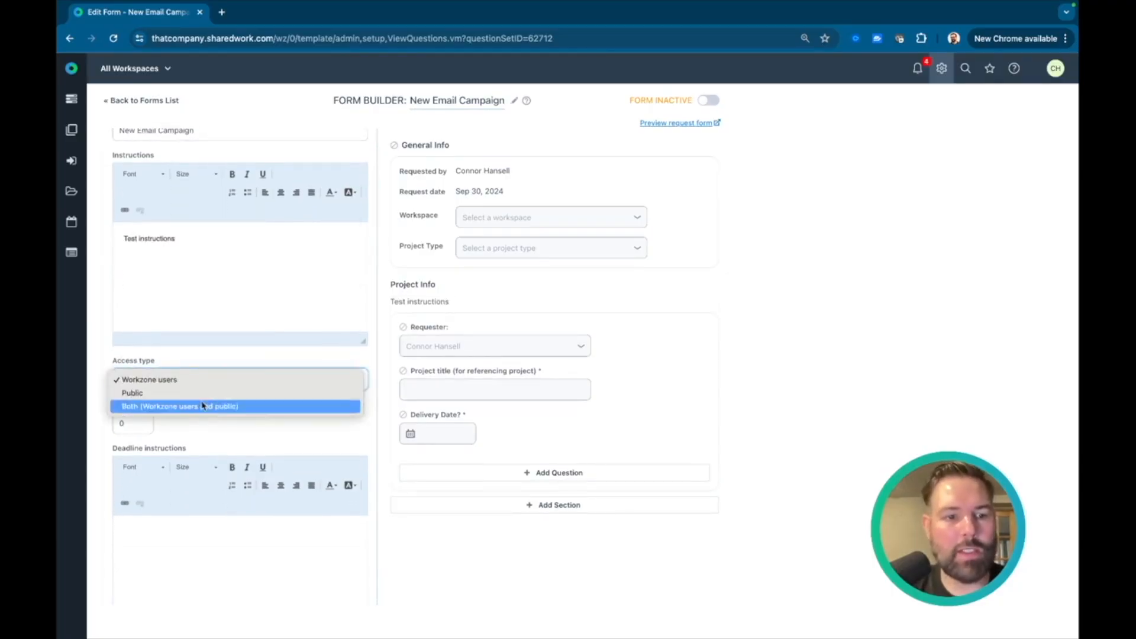
pyautogui.click(289, 445)
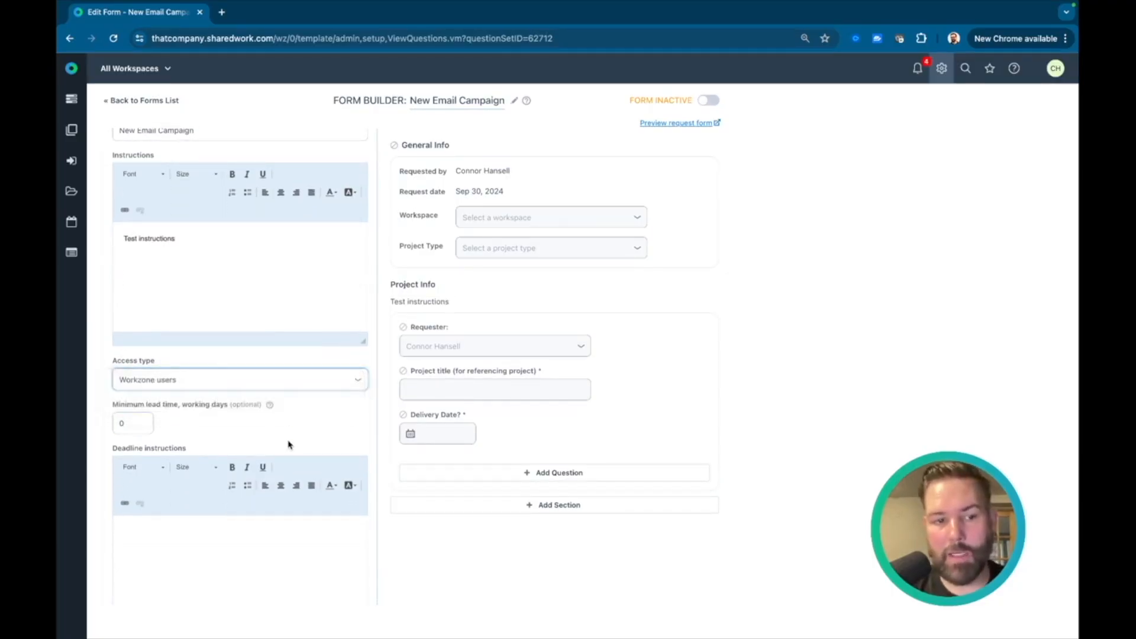
pyautogui.scroll(-1, 289, 446)
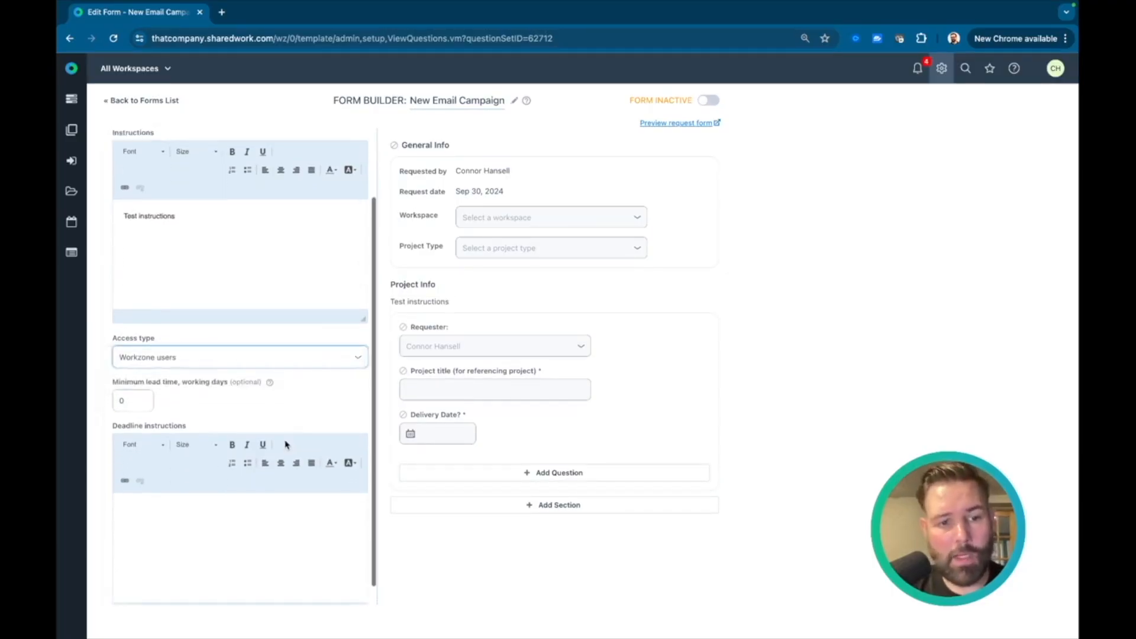
pyautogui.click(127, 401)
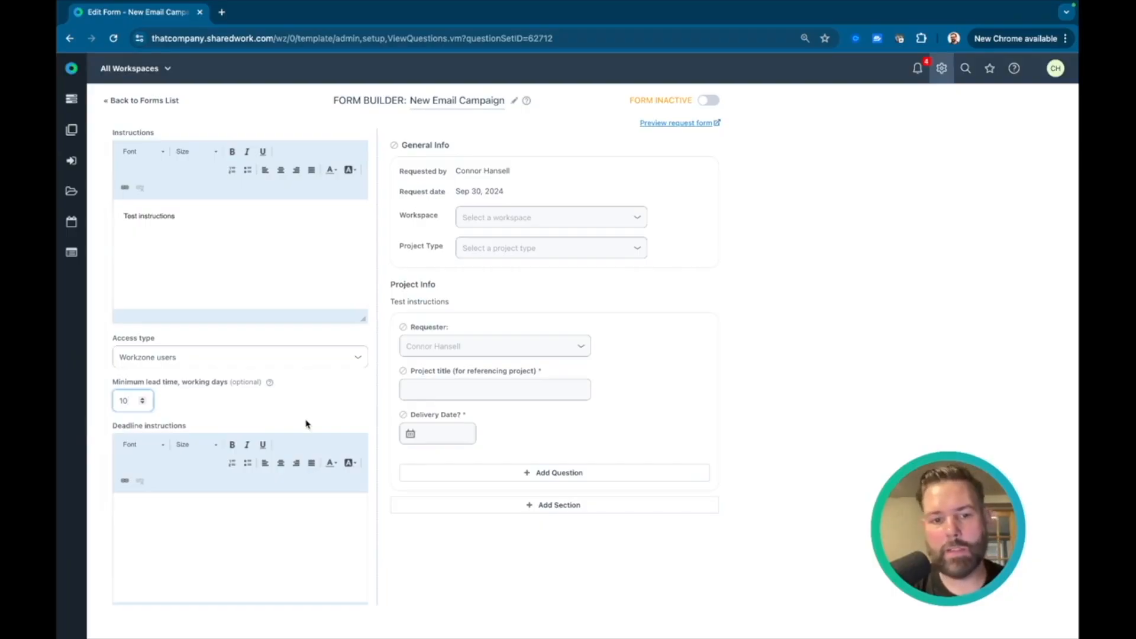
pyautogui.scroll(-1, 305, 423)
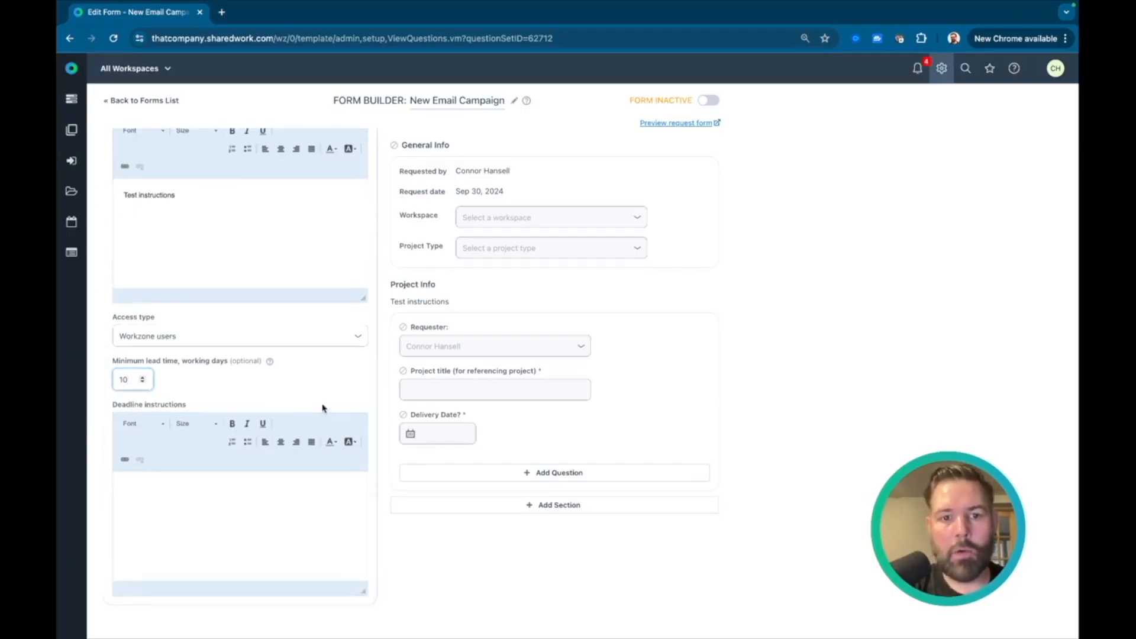
pyautogui.scroll(2, 322, 406)
pyautogui.click(331, 410)
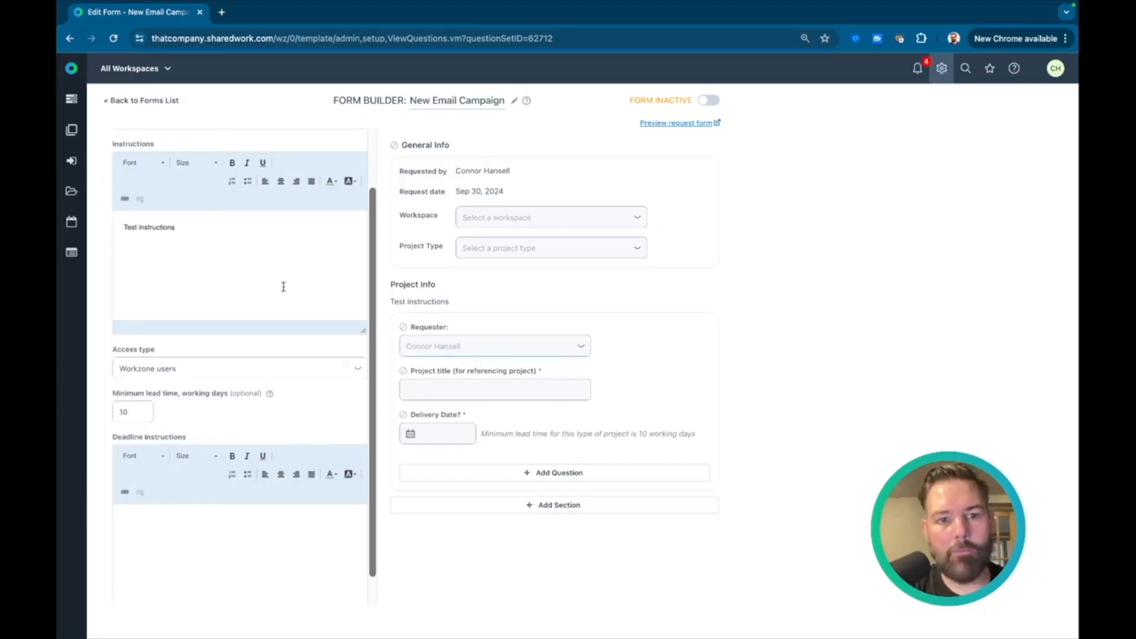
pyautogui.scroll(2, 284, 287)
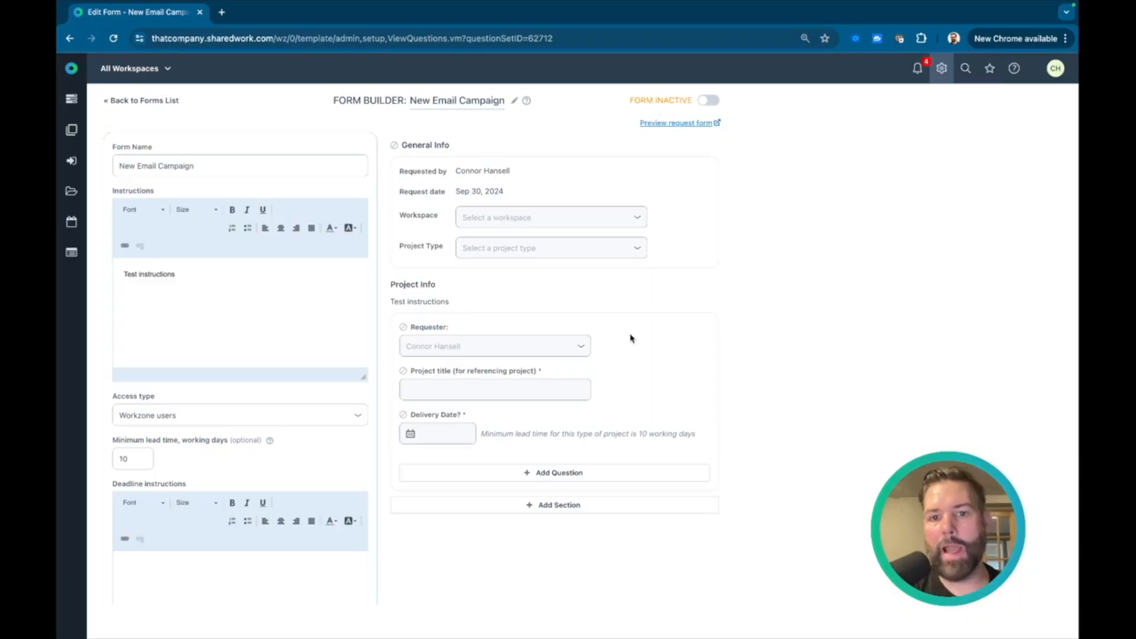
# Add a dropdown question to the Project Info section and make it required.
pyautogui.click(595, 482)
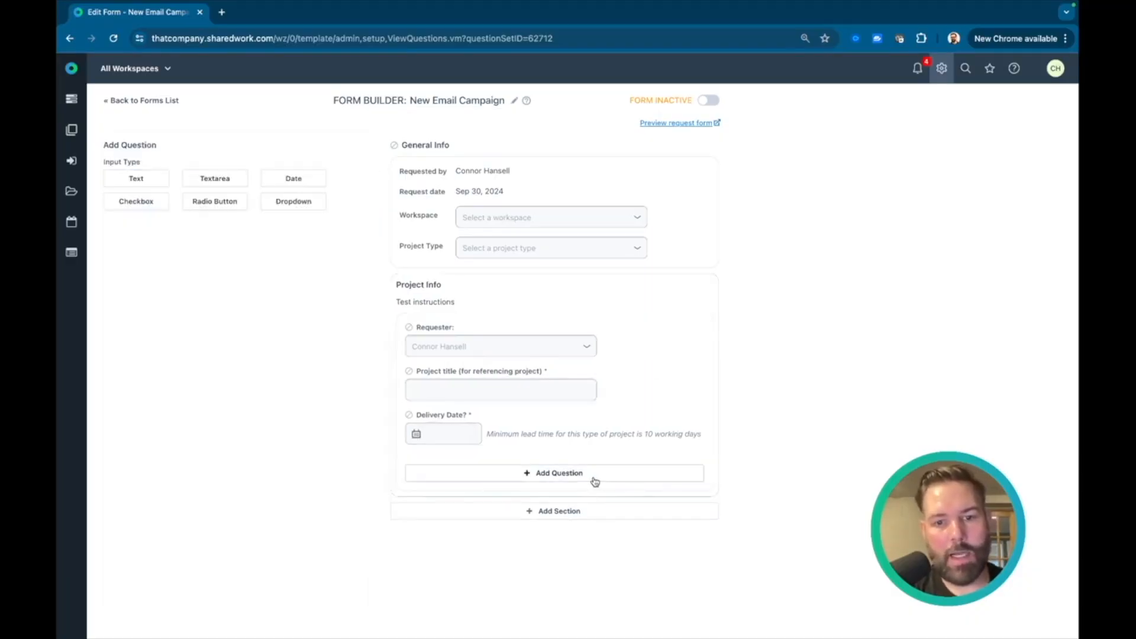
pyautogui.moveTo(93, 156)
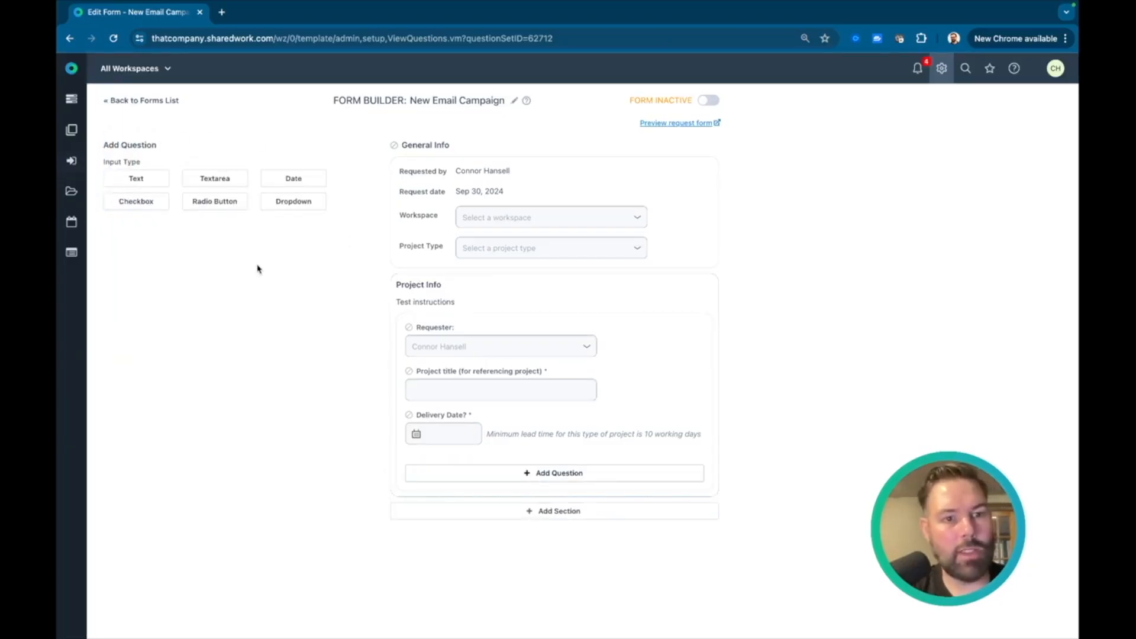
pyautogui.click(304, 211)
pyautogui.scroll(-1, 145, 431)
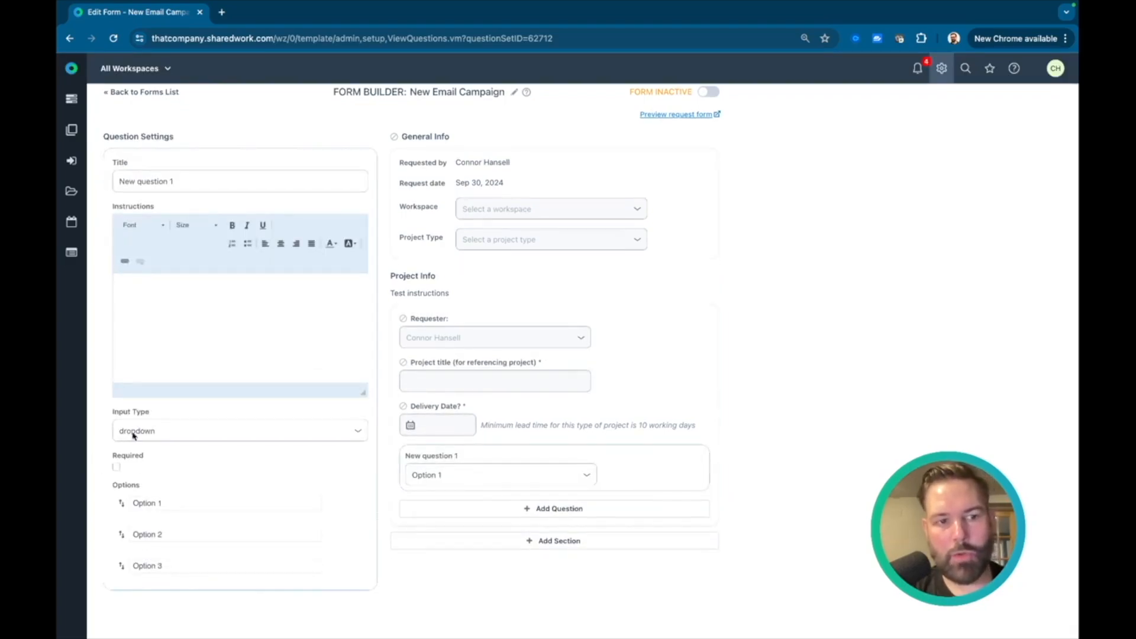
pyautogui.click(118, 471)
# Title the new dropdown question "Who will this campaign be targeting?".
pyautogui.moveTo(180, 181); pyautogui.dragTo(123, 175)
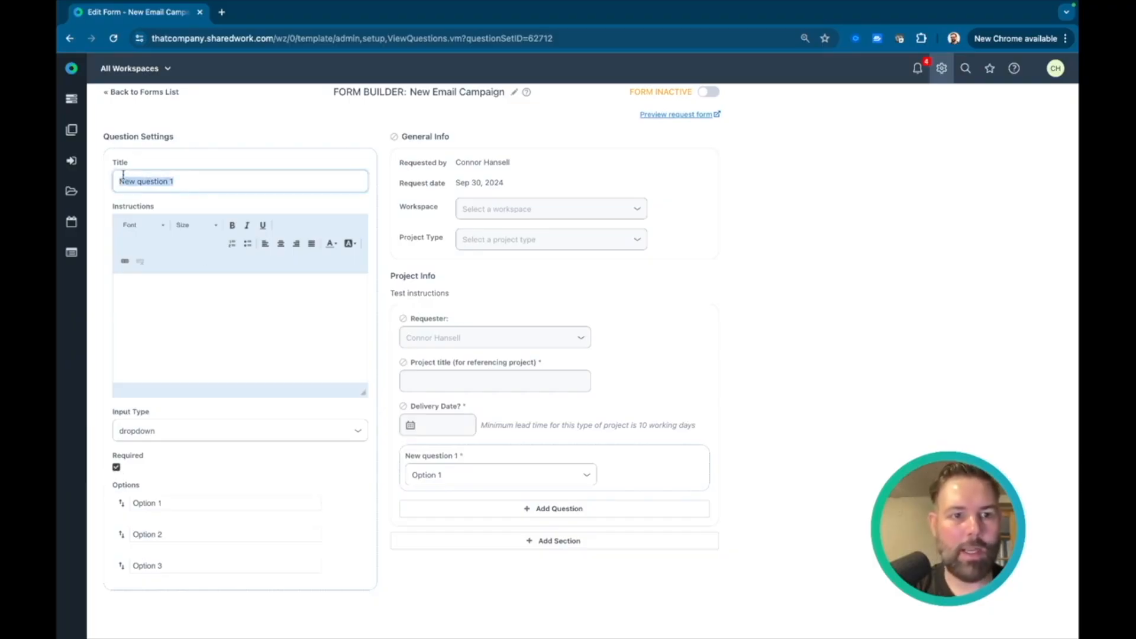
pyautogui.press('BackSpace')
pyautogui.write('Who will this campaign be targeting')
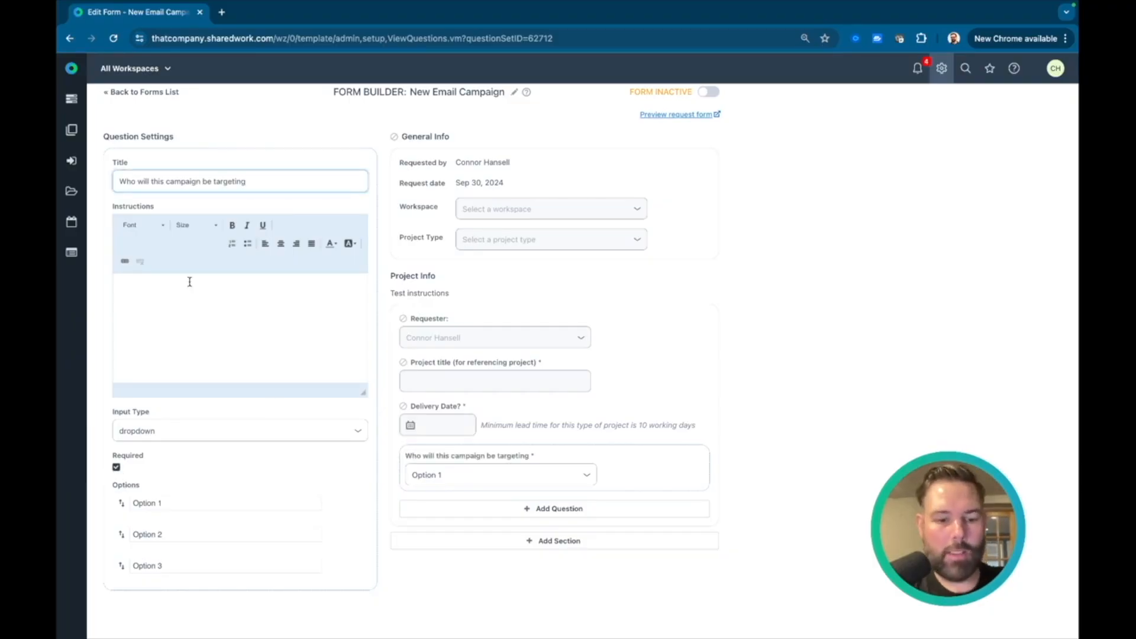
pyautogui.write('?')
# Replace the dropdown question's three default options with Parents, Students and Both, and check the choices in the form preview.
pyautogui.scroll(-1, 255, 408)
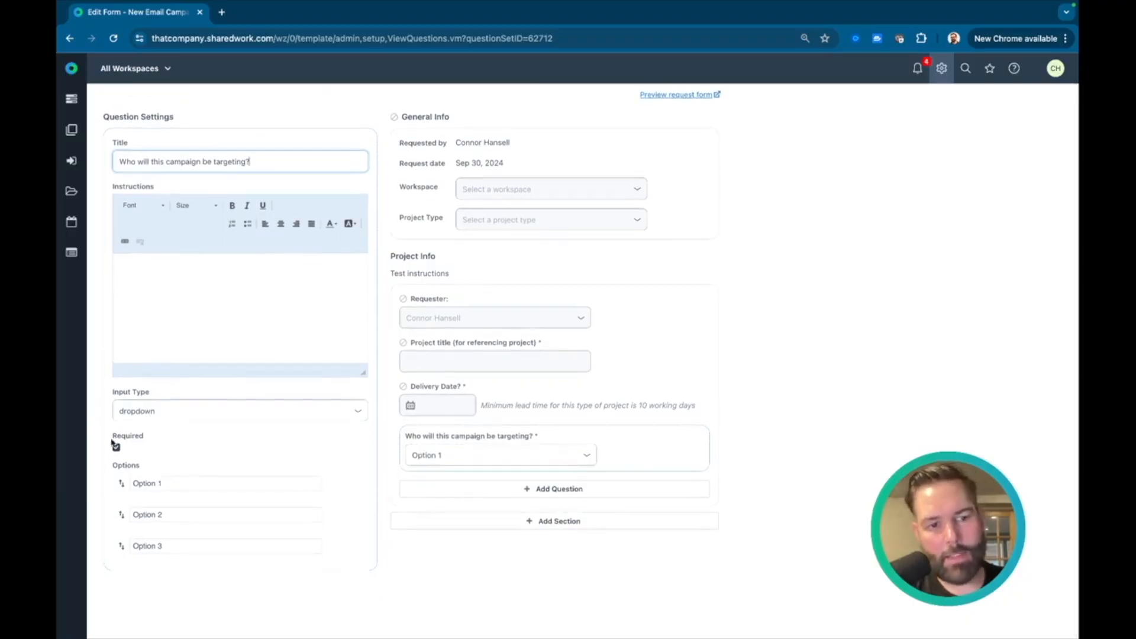
pyautogui.tripleClick(181, 484)
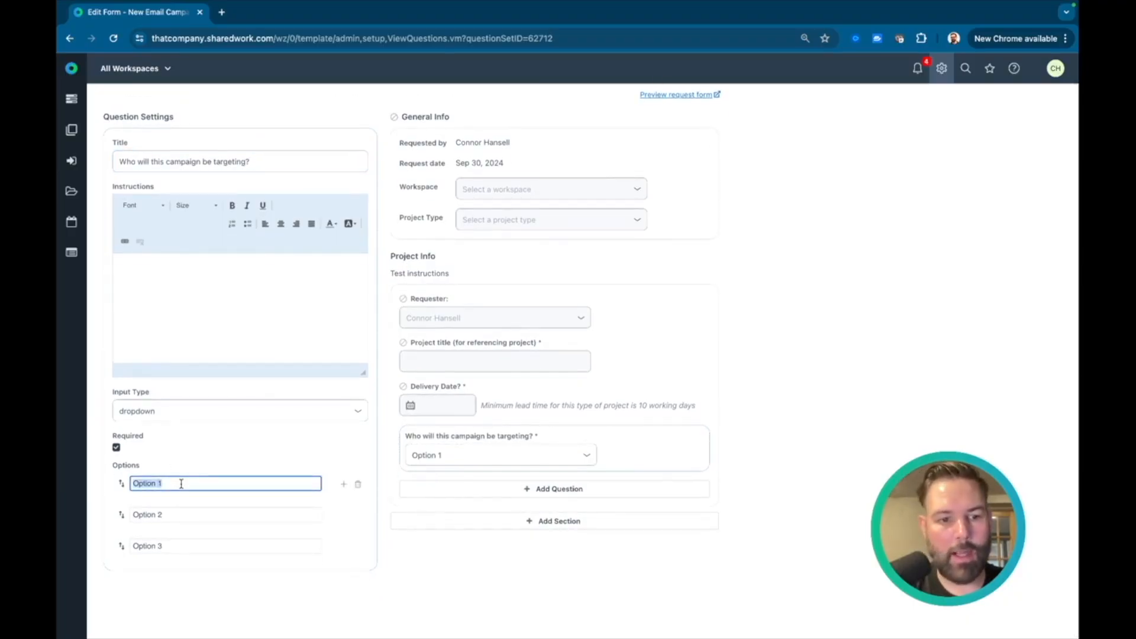
pyautogui.press('BackSpace')
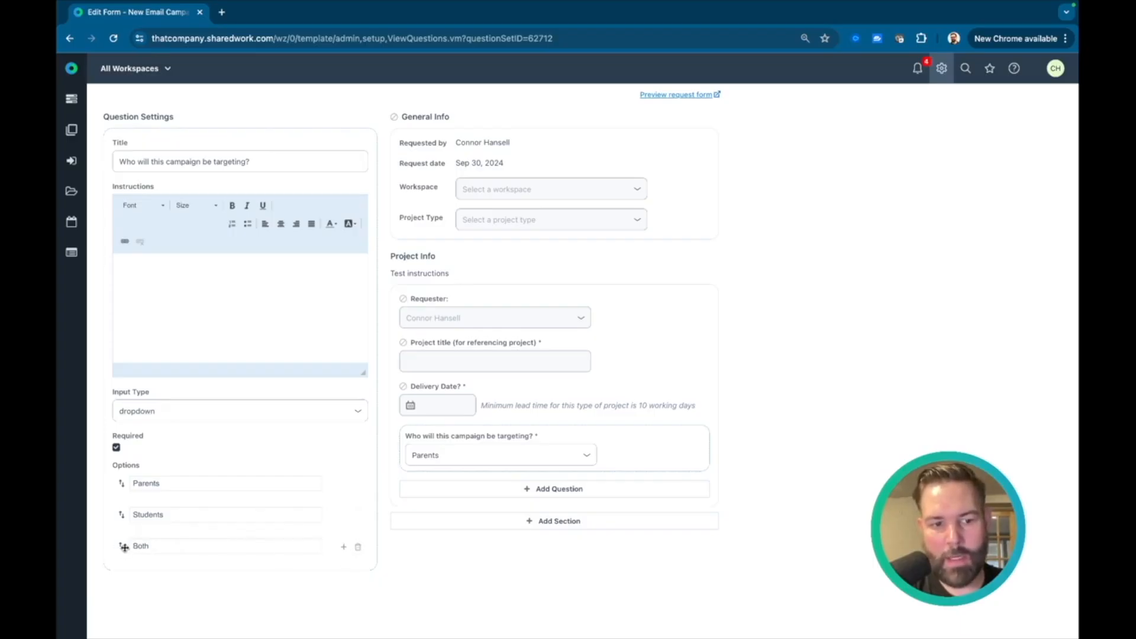
pyautogui.moveTo(121, 547)
pyautogui.mouseDown()
pyautogui.moveTo(117, 507)
pyautogui.moveTo(123, 541)
pyautogui.mouseUp()
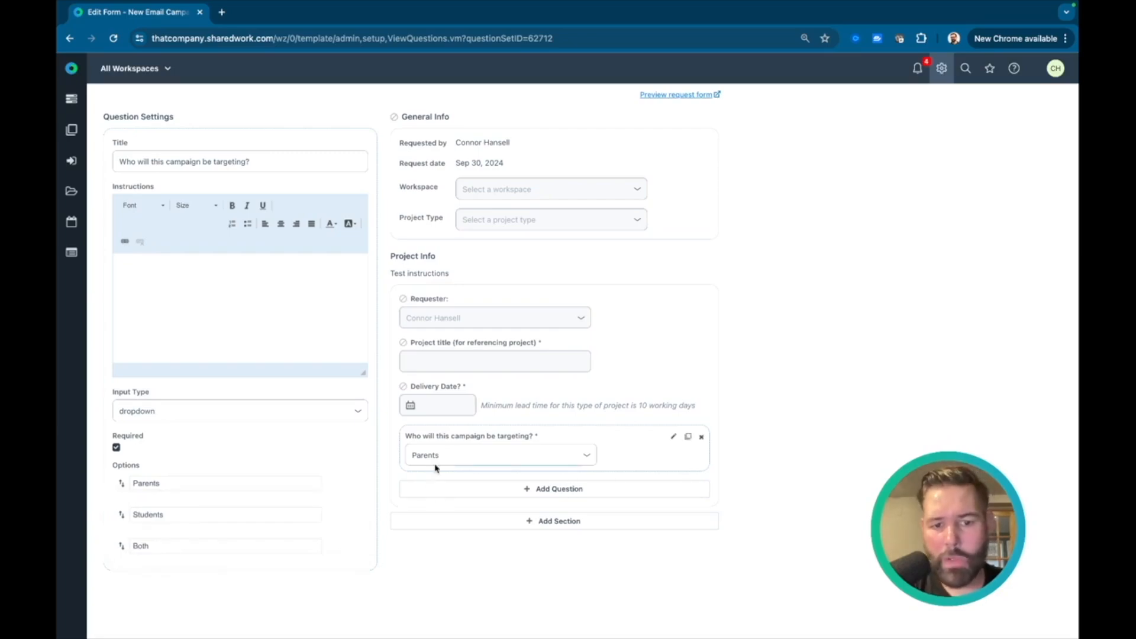
pyautogui.click(515, 456)
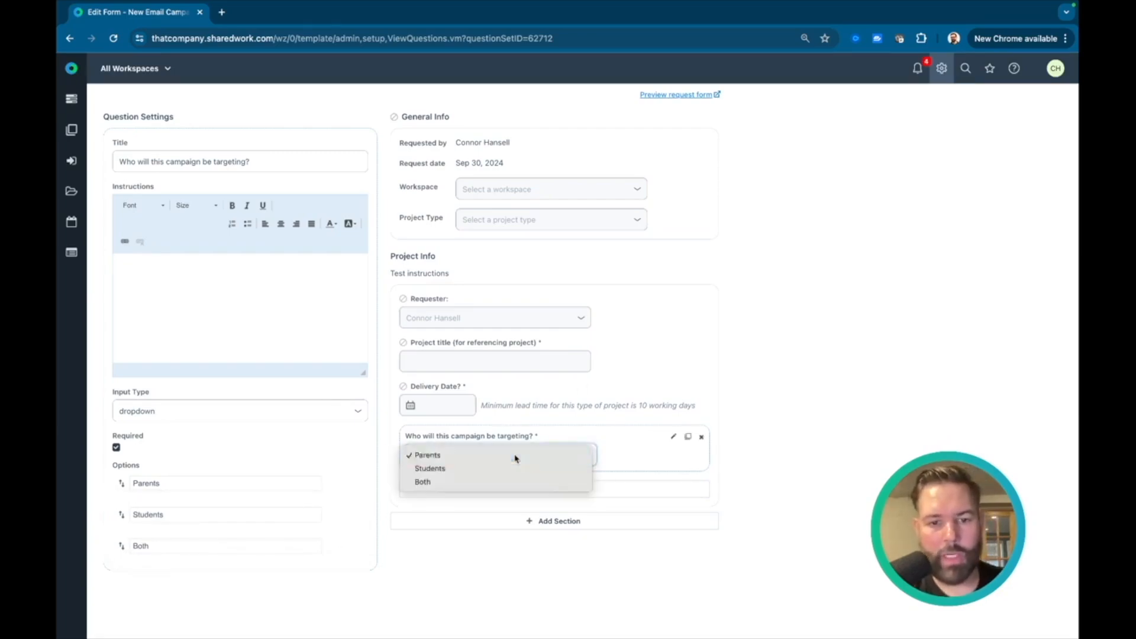
# Add a required textarea question to Project Info titled "Please provide a detailed description of your target audience".
pyautogui.click(553, 505)
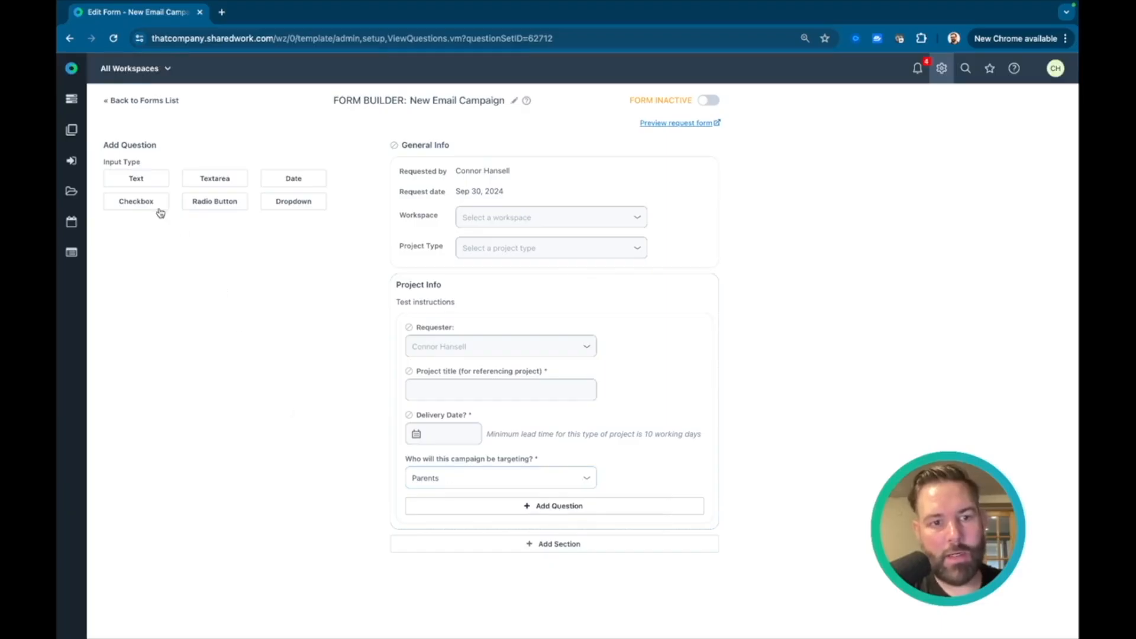
pyautogui.click(222, 180)
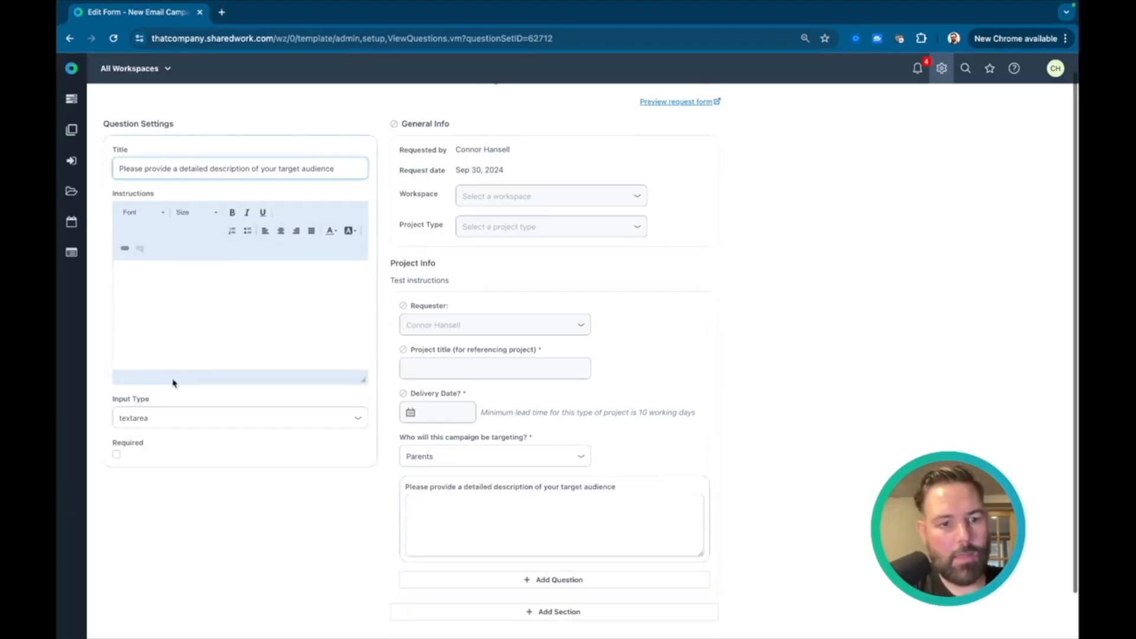
pyautogui.click(116, 454)
pyautogui.scroll(-1, 158, 456)
pyautogui.scroll(-1, 159, 456)
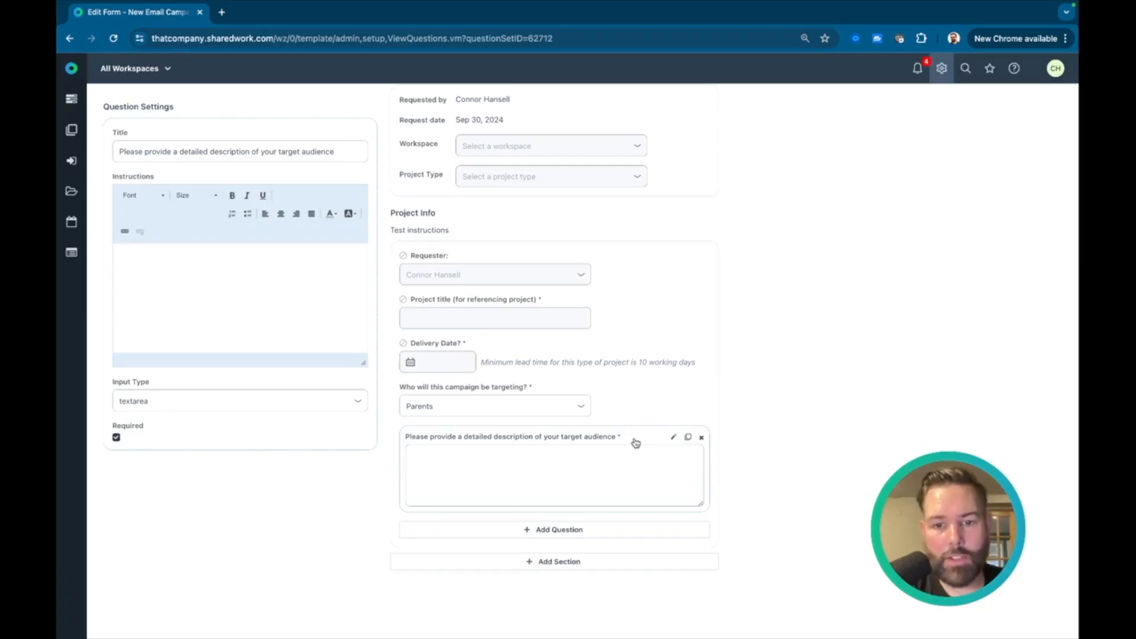
# Try placing the target audience description question above the campaign targeting question, and return it to its place below.
pyautogui.moveTo(632, 440); pyautogui.dragTo(632, 393)
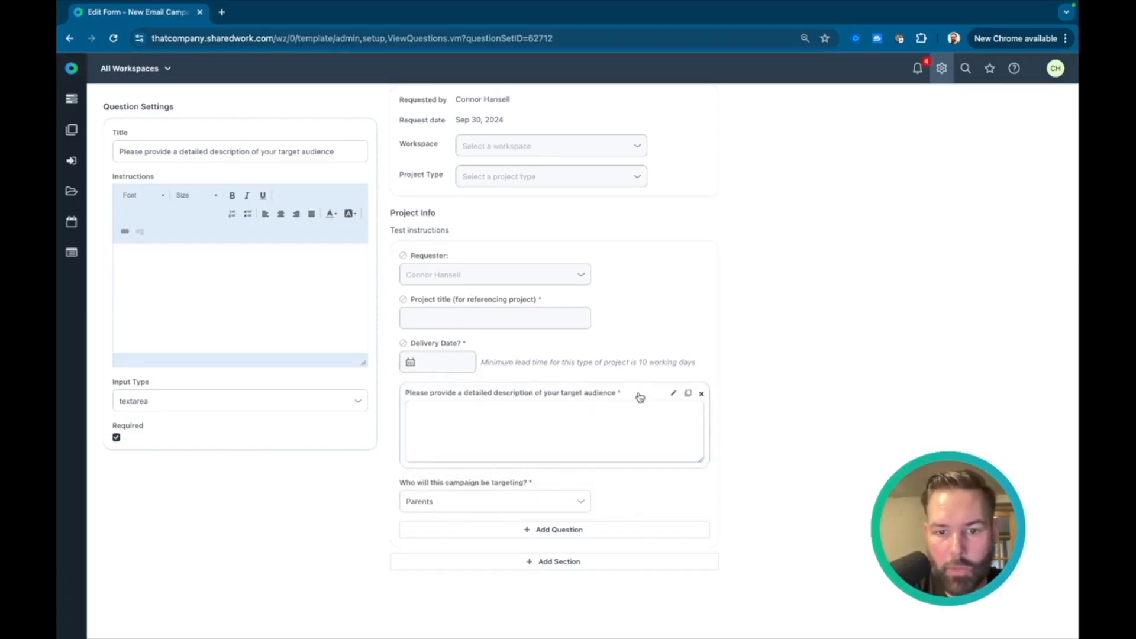
pyautogui.moveTo(636, 393); pyautogui.dragTo(631, 469)
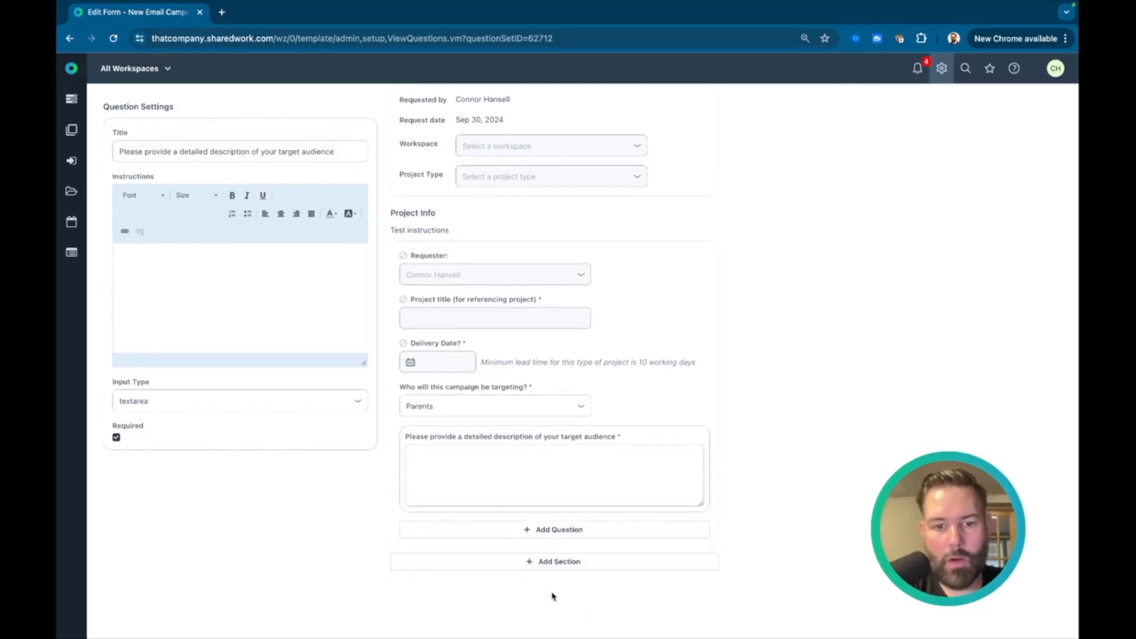
# Add a new section below Project Info and title it Content.
pyautogui.click(541, 562)
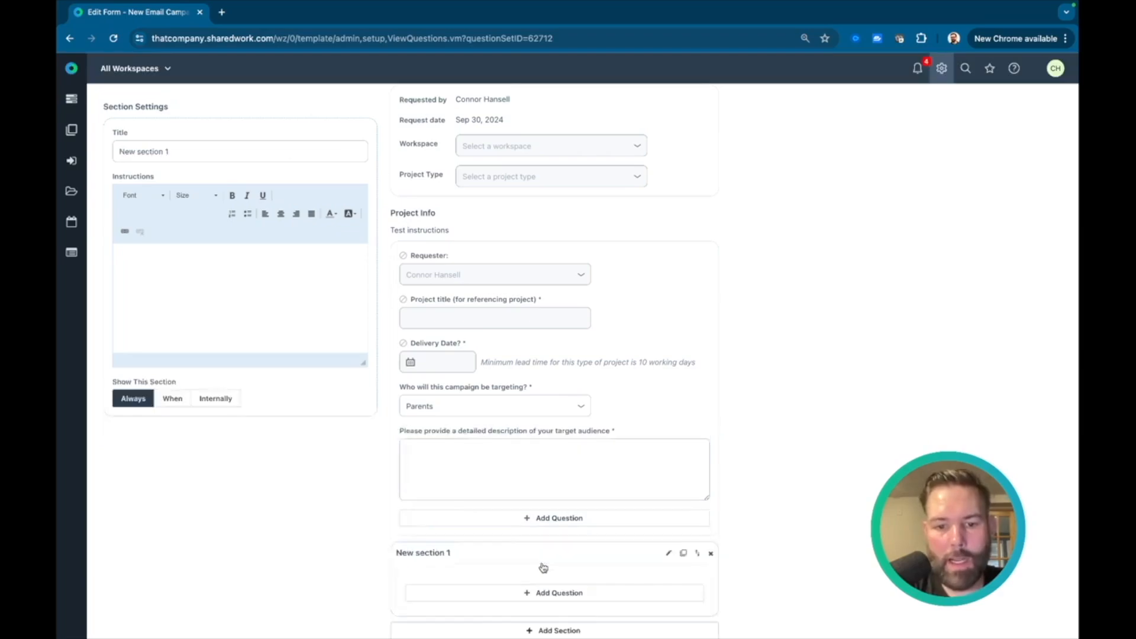
pyautogui.click(204, 159)
pyautogui.tripleClick(196, 147)
pyautogui.write('Co')
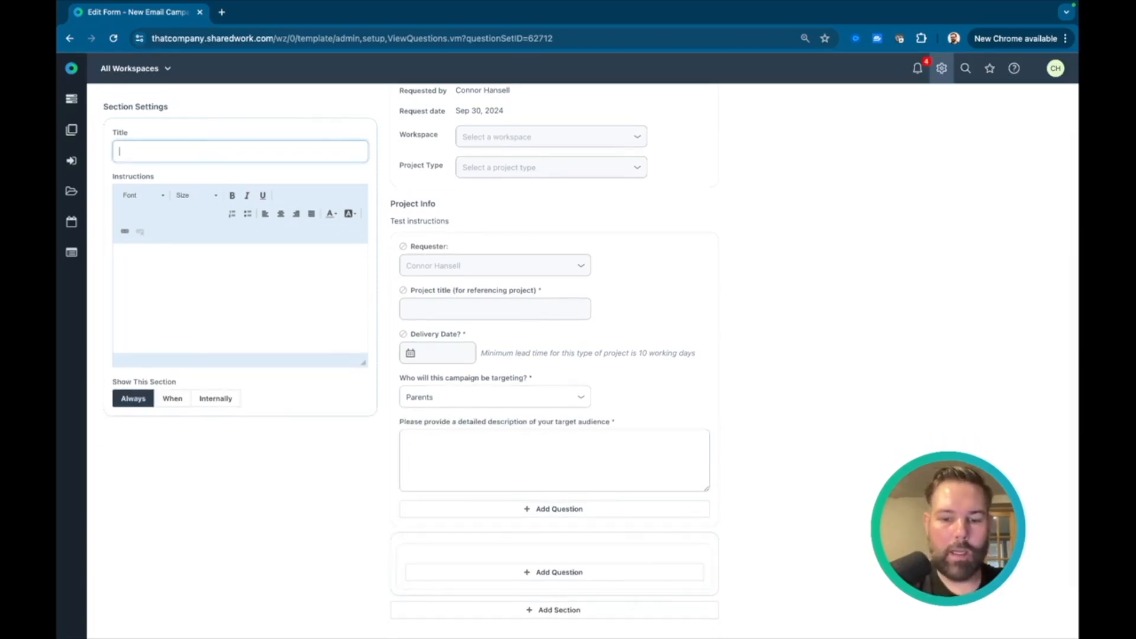
pyautogui.write('ntent')
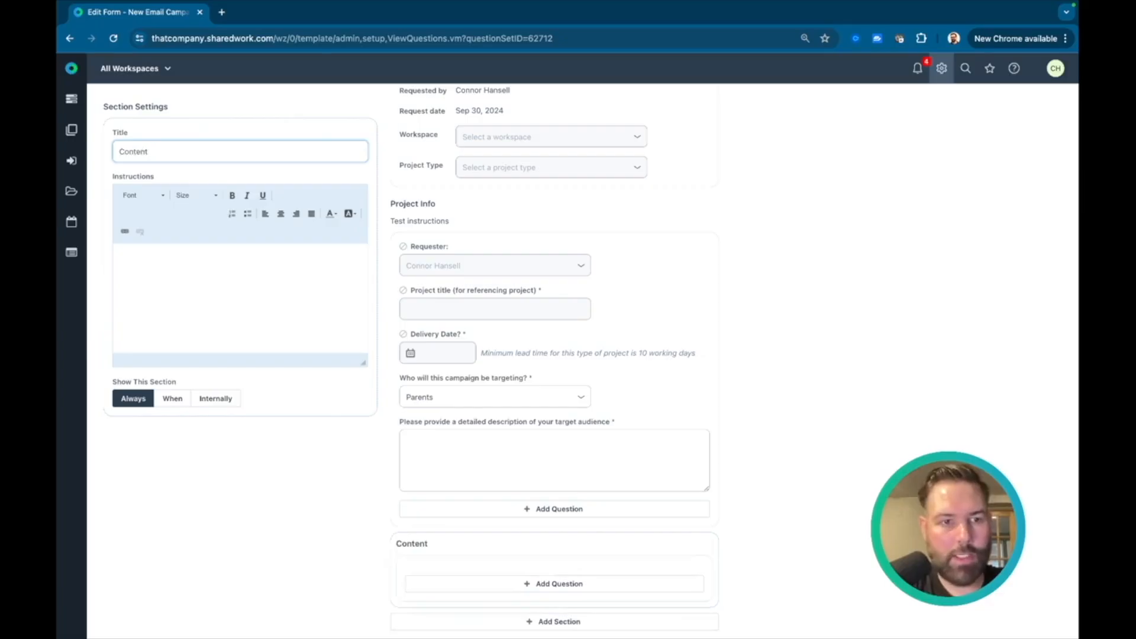
pyautogui.click(214, 273)
pyautogui.scroll(-1, 213, 273)
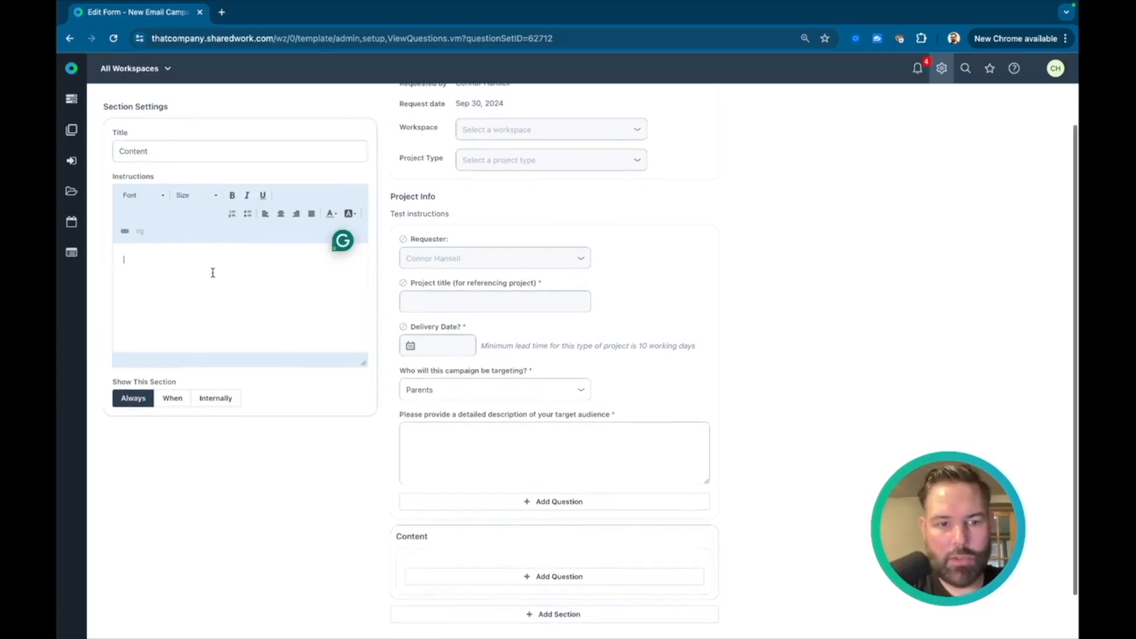
pyautogui.scroll(-1, 235, 310)
pyautogui.scroll(1, 245, 343)
pyautogui.scroll(-1, 245, 343)
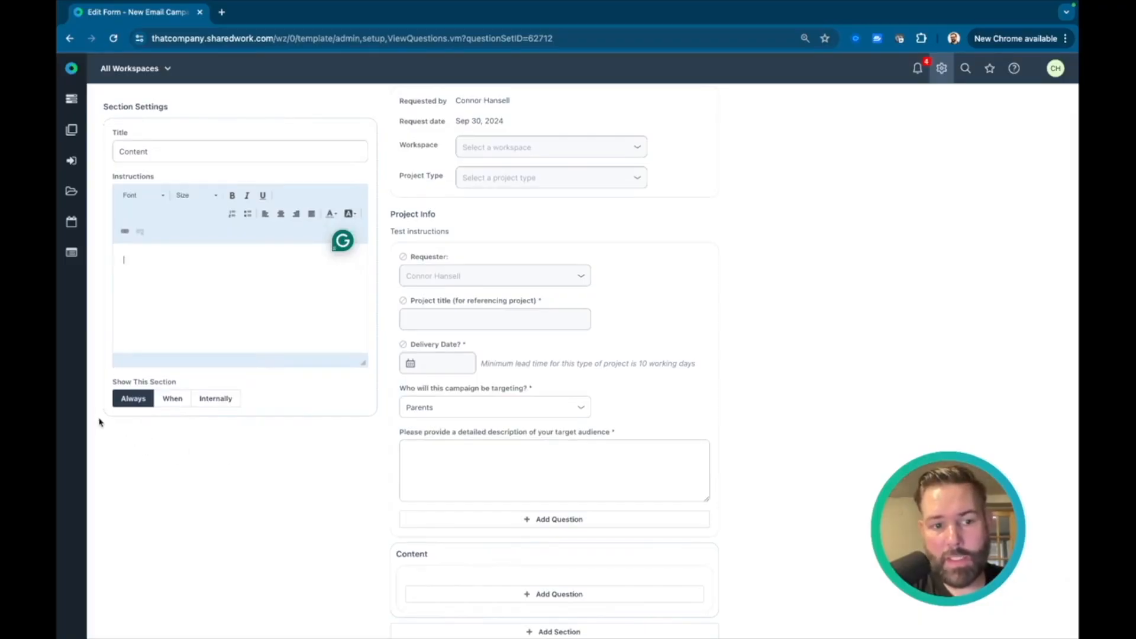
pyautogui.moveTo(72, 396)
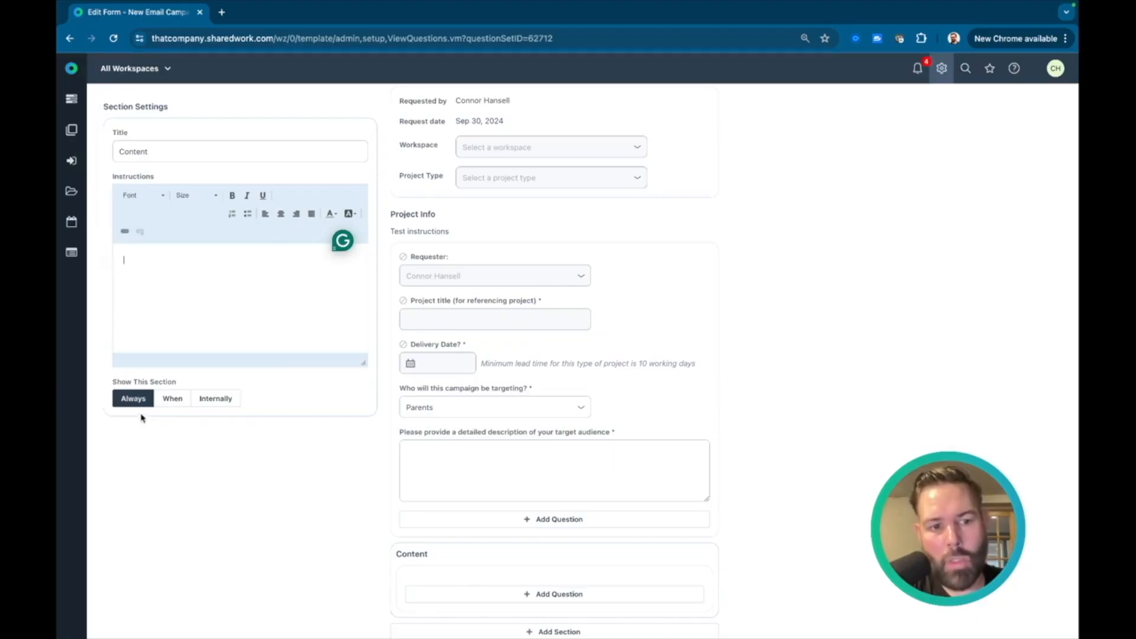
# Set the Content section to show only when "Who will this campaign be targeting?" is answered Students, and save the condition.
pyautogui.scroll(-1, 764, 439)
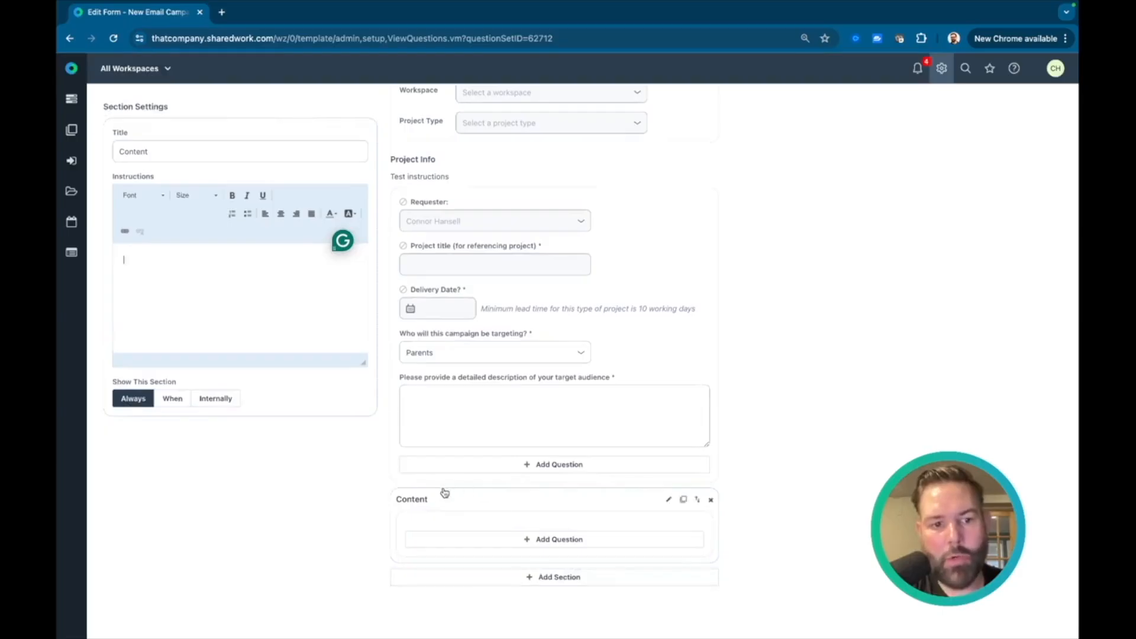
pyautogui.click(165, 405)
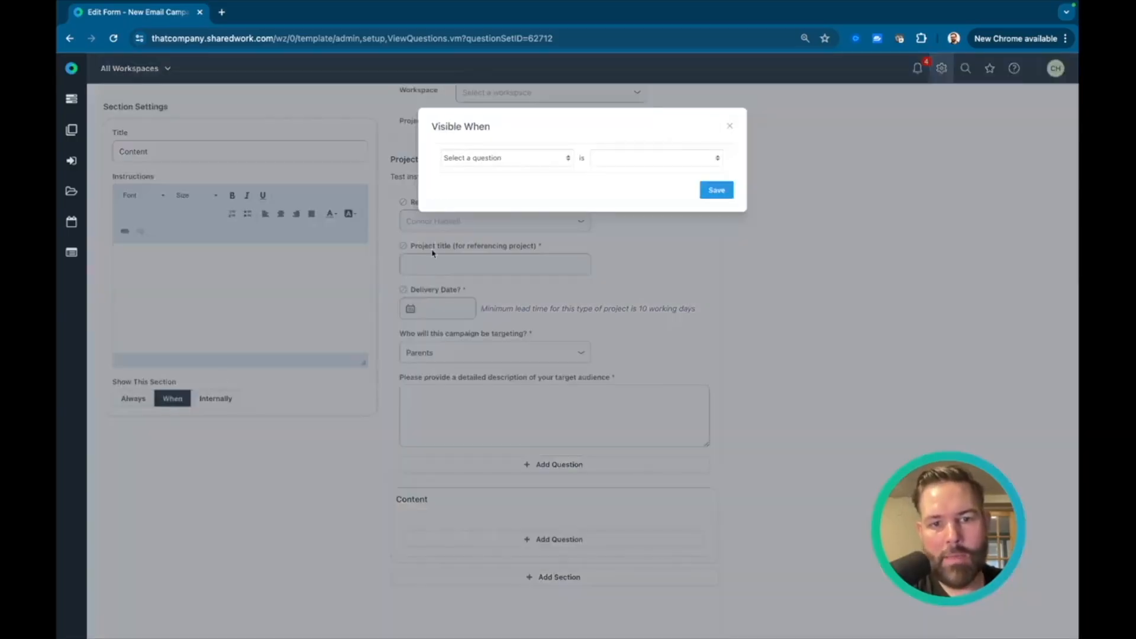
pyautogui.click(471, 159)
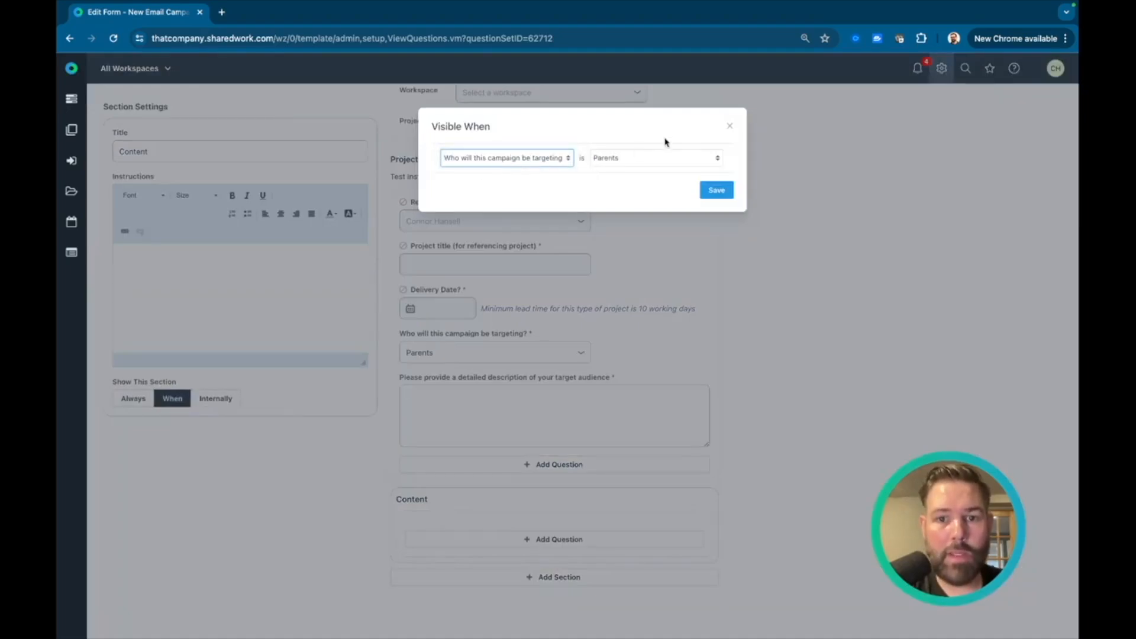
pyautogui.click(677, 158)
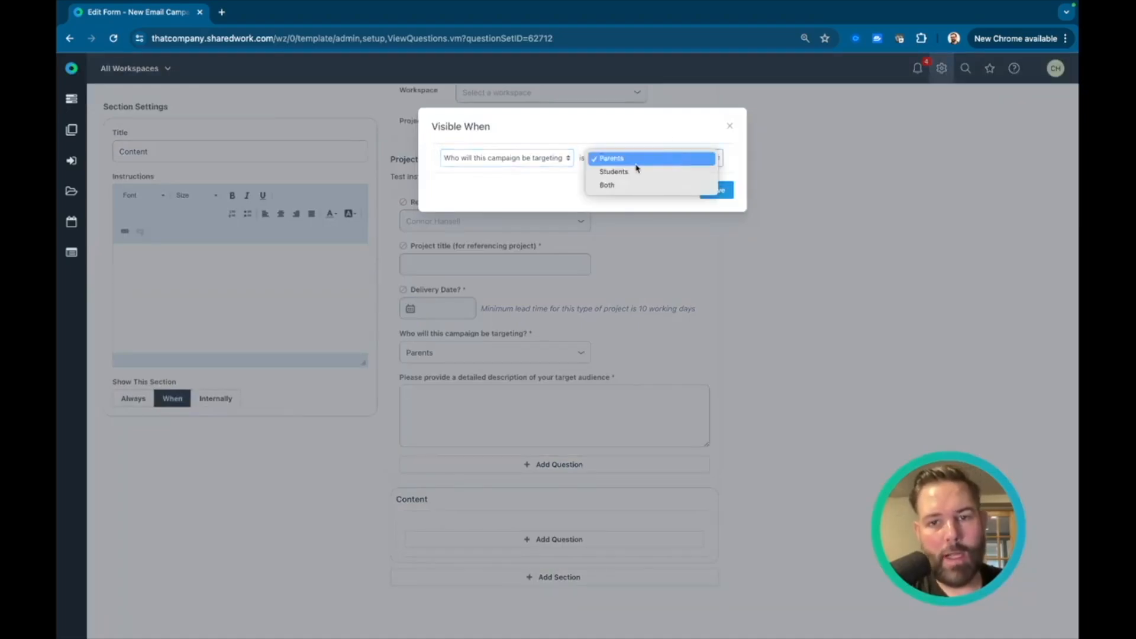
pyautogui.click(605, 173)
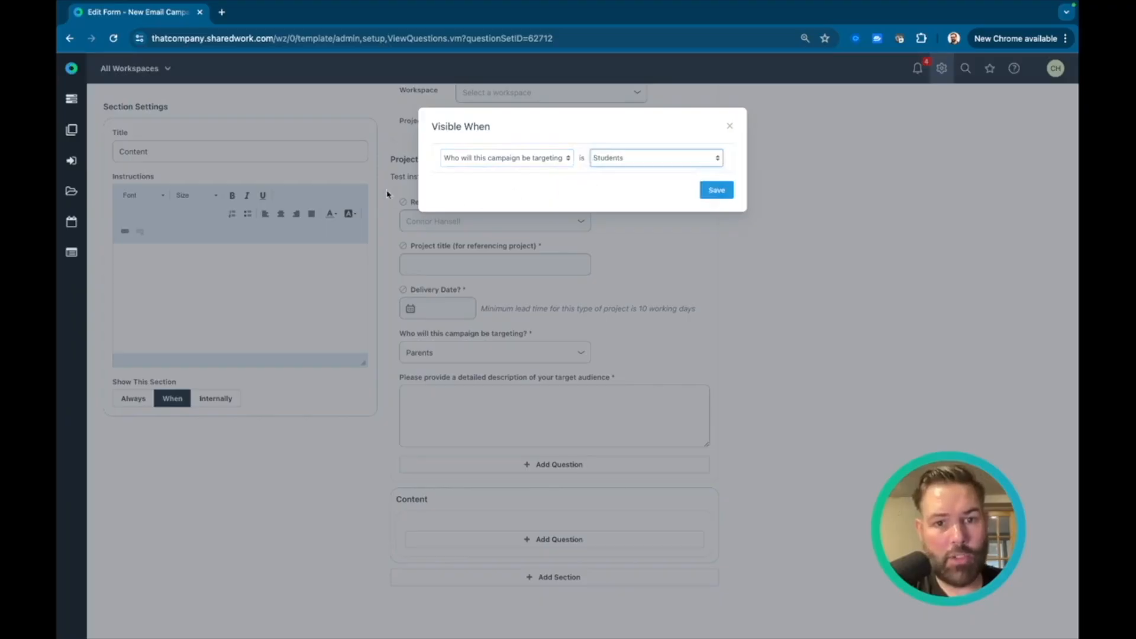
pyautogui.click(718, 191)
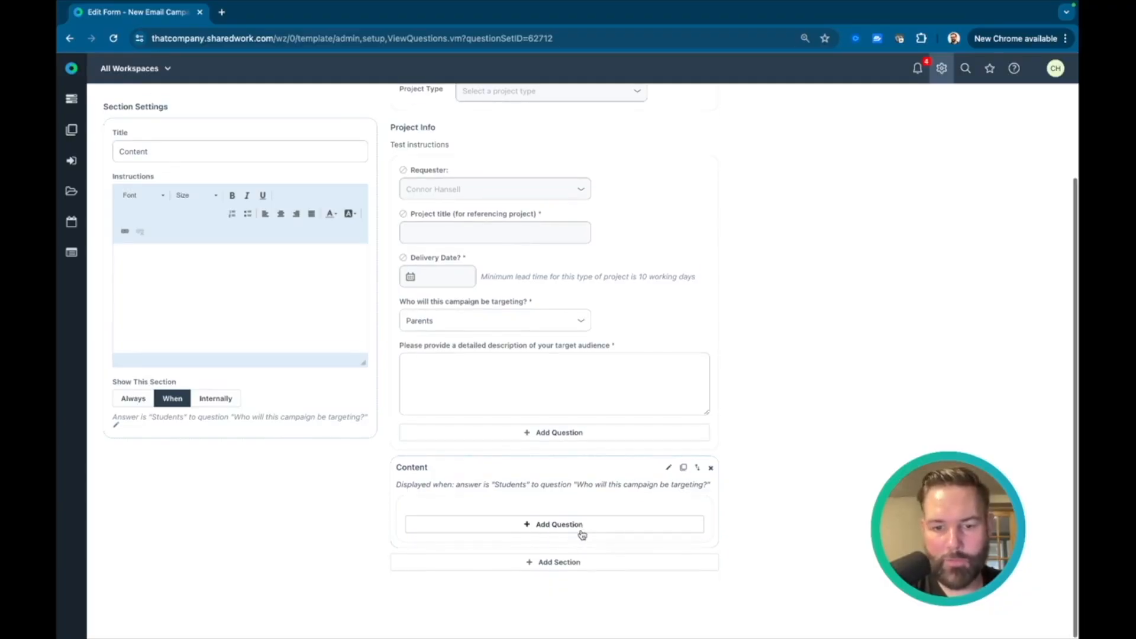
# Add a required text question titled "test" to the Content section.
pyautogui.click(574, 532)
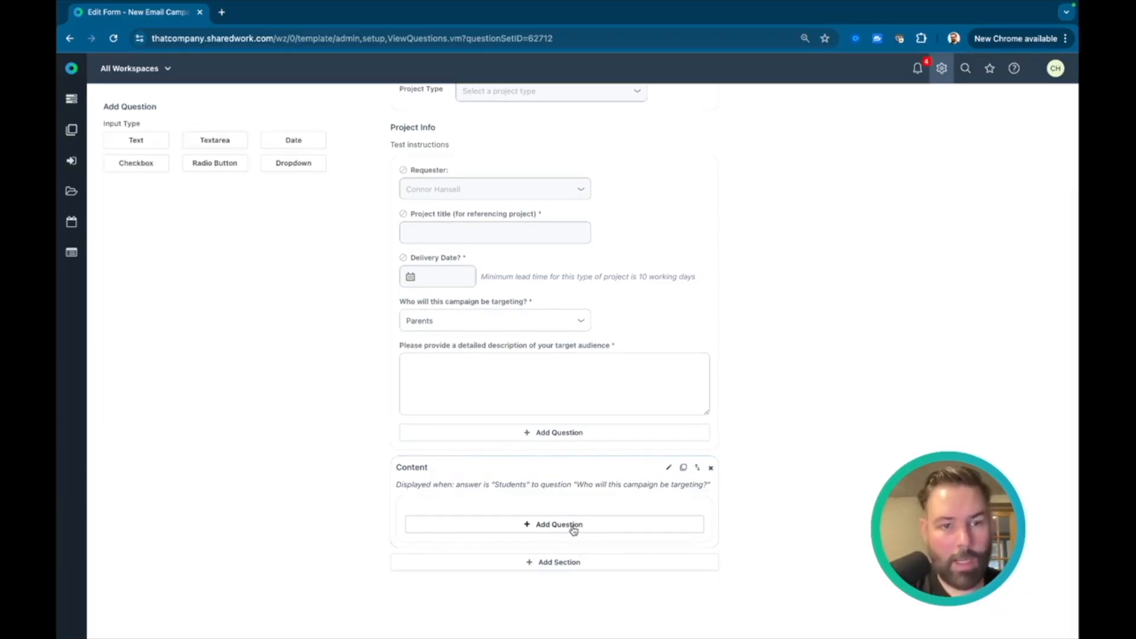
pyautogui.click(136, 140)
pyautogui.click(181, 151)
pyautogui.hotkey('ctrl', 'a')
pyautogui.write('y')
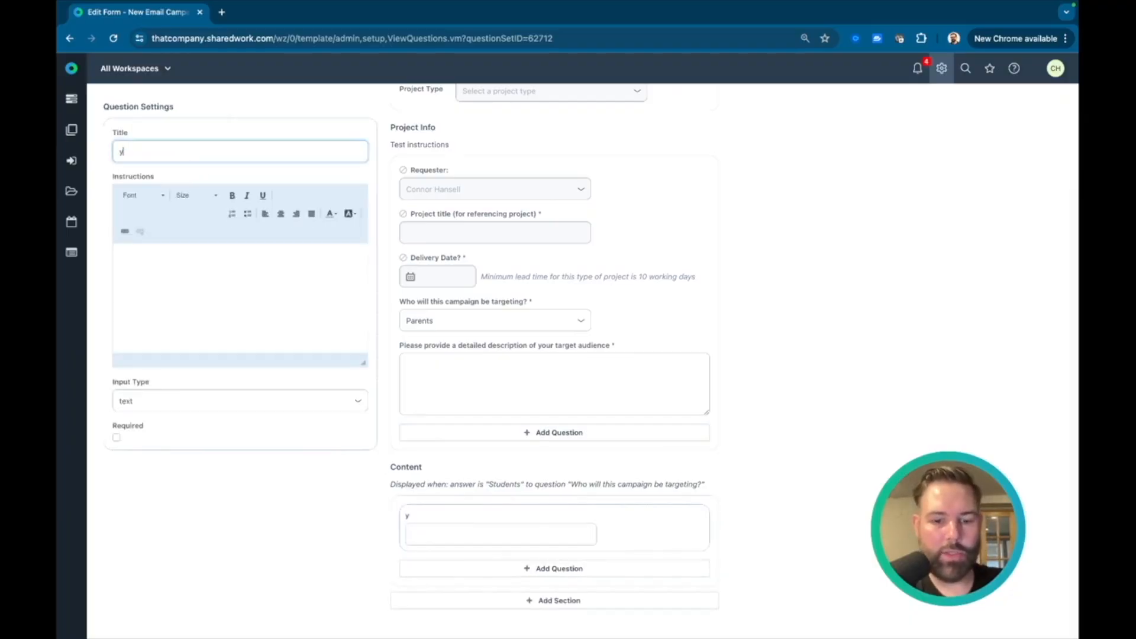
pyautogui.press('BackSpace')
pyautogui.write('trd')
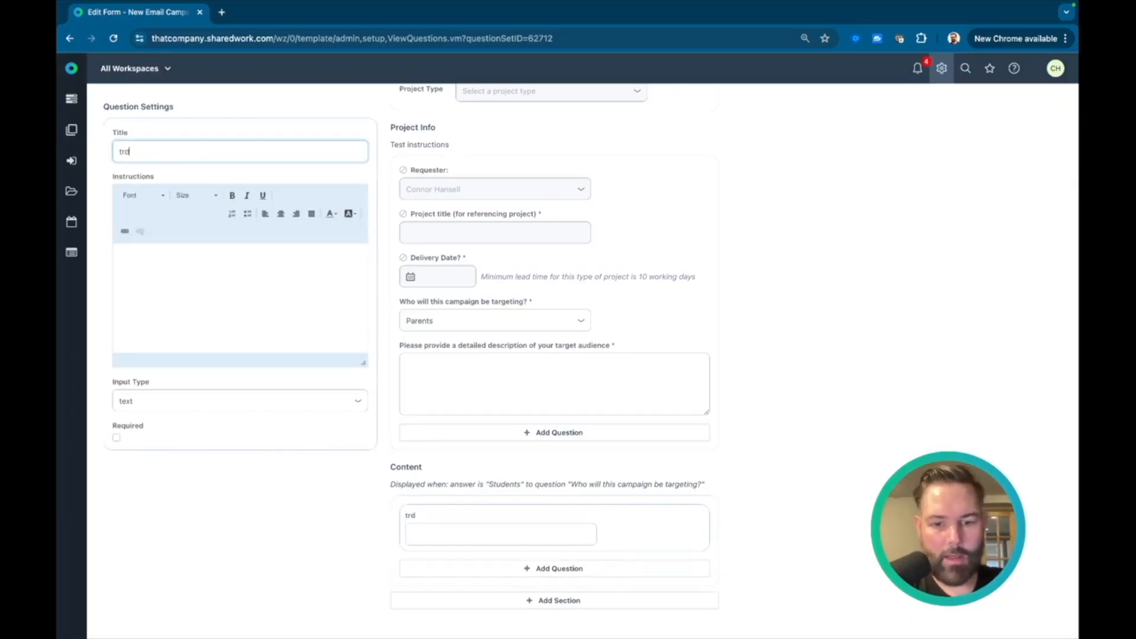
pyautogui.write('ty')
pyautogui.press('BackSpace')
pyautogui.press('BackSpace')
pyautogui.press('BackSpace')
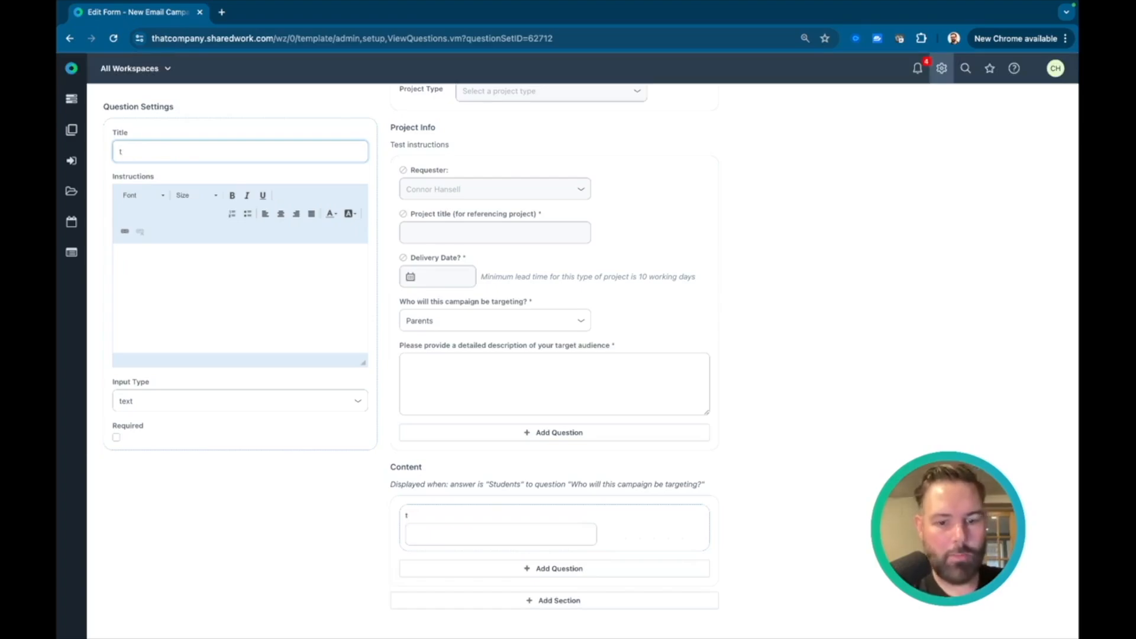
pyautogui.write('est')
pyautogui.click(116, 437)
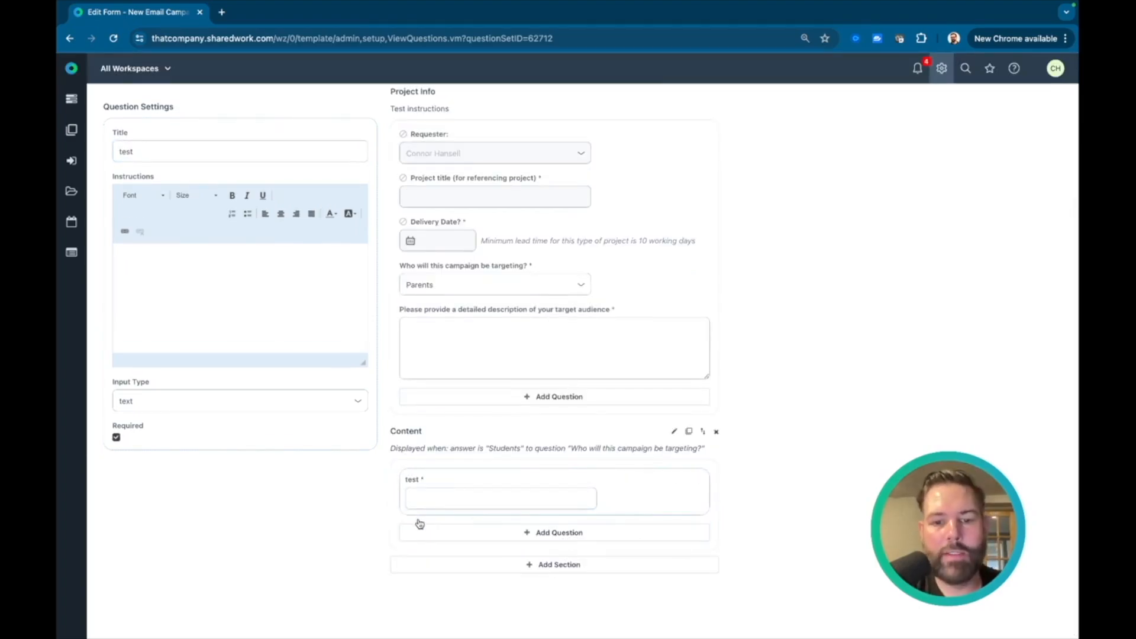
# Open the request form preview and look through its General Info, Project Info and File Attachments sections.
pyautogui.scroll(5, 419, 523)
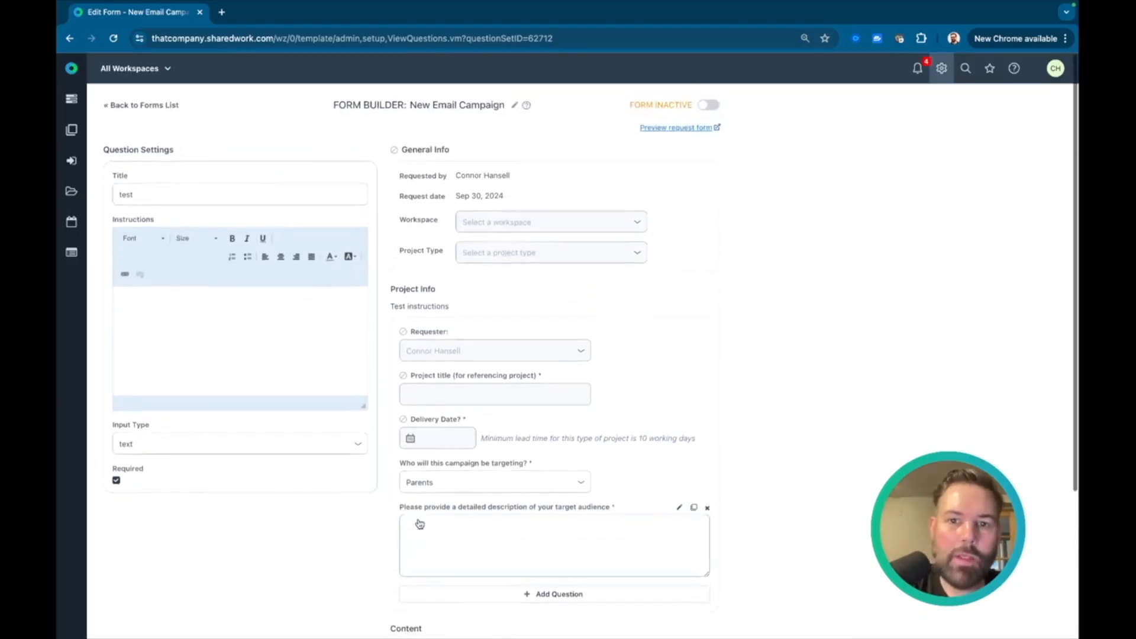
pyautogui.click(677, 124)
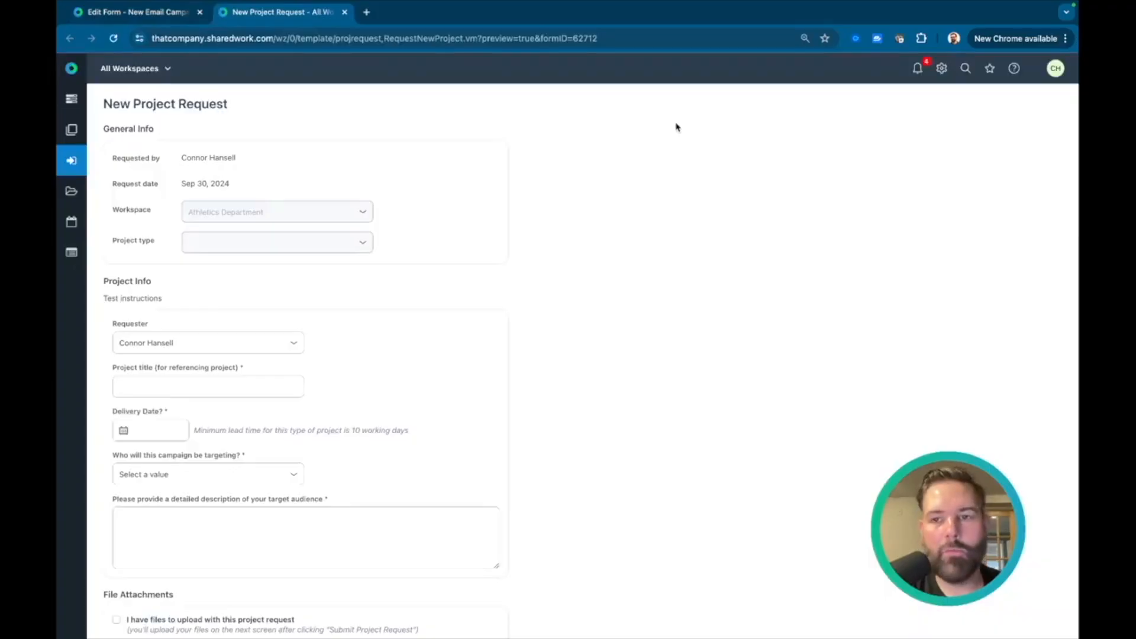
pyautogui.scroll(-1, 597, 234)
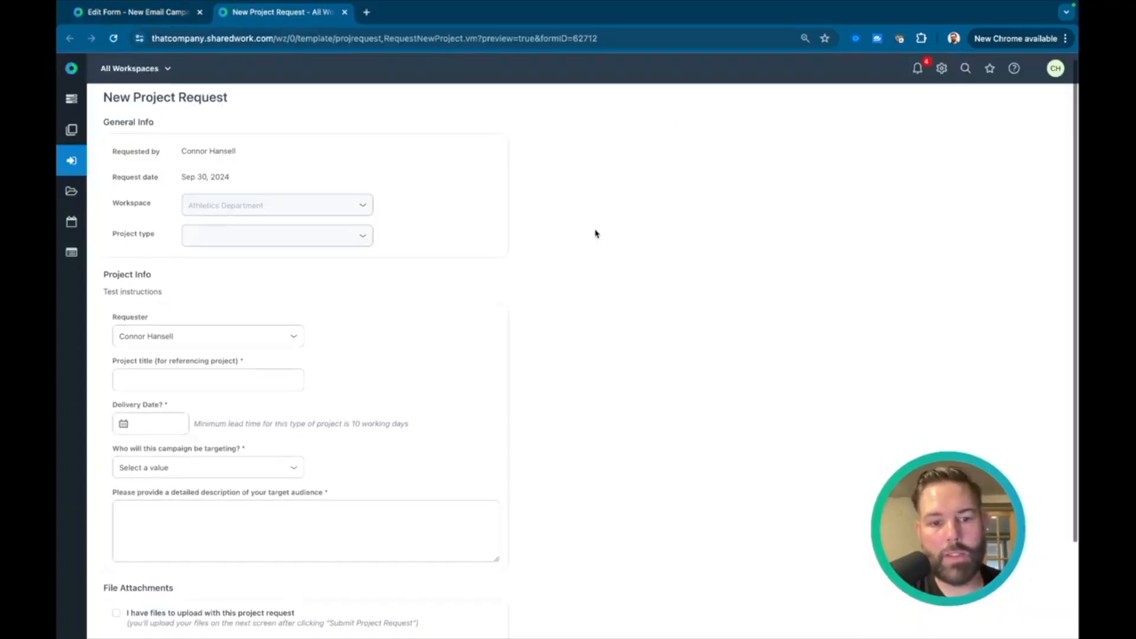
pyautogui.scroll(1, 596, 234)
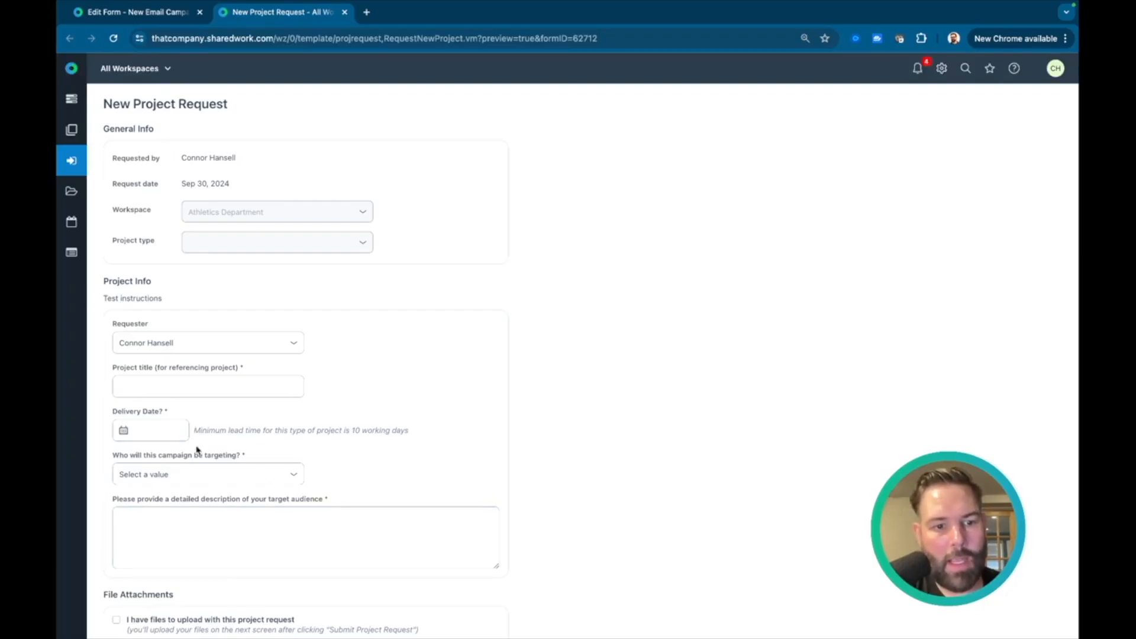
pyautogui.scroll(-1, 166, 467)
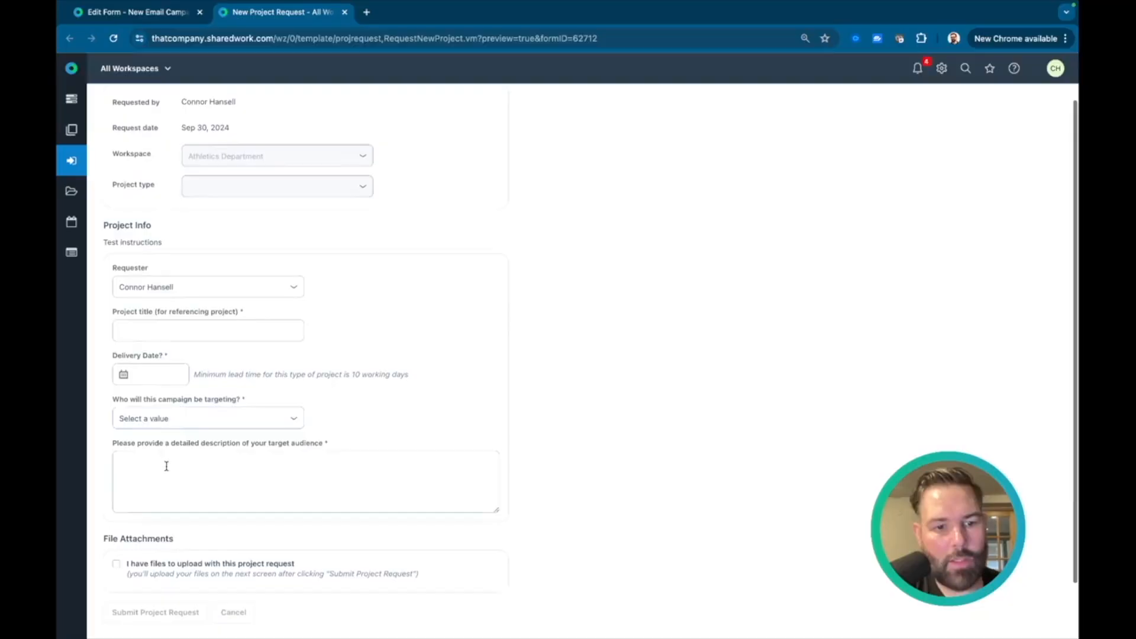
# Test the preview's conditional Content section by choosing Parents and then Students as campaign target, and mark that there are files to upload.
pyautogui.click(173, 424)
pyautogui.click(153, 437)
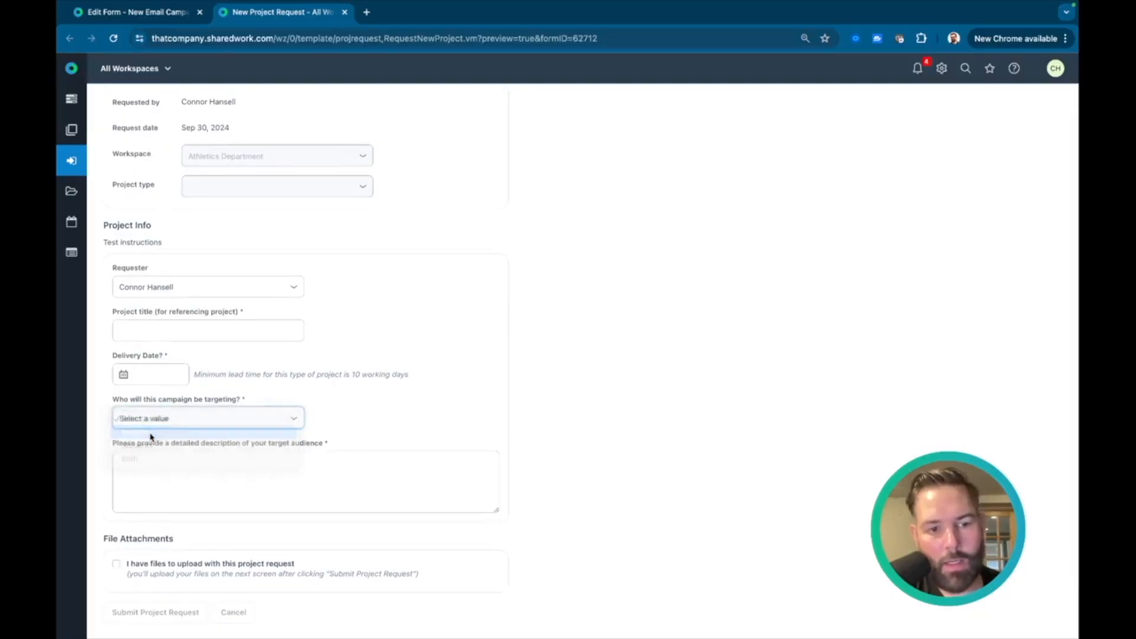
pyautogui.click(152, 423)
pyautogui.click(152, 434)
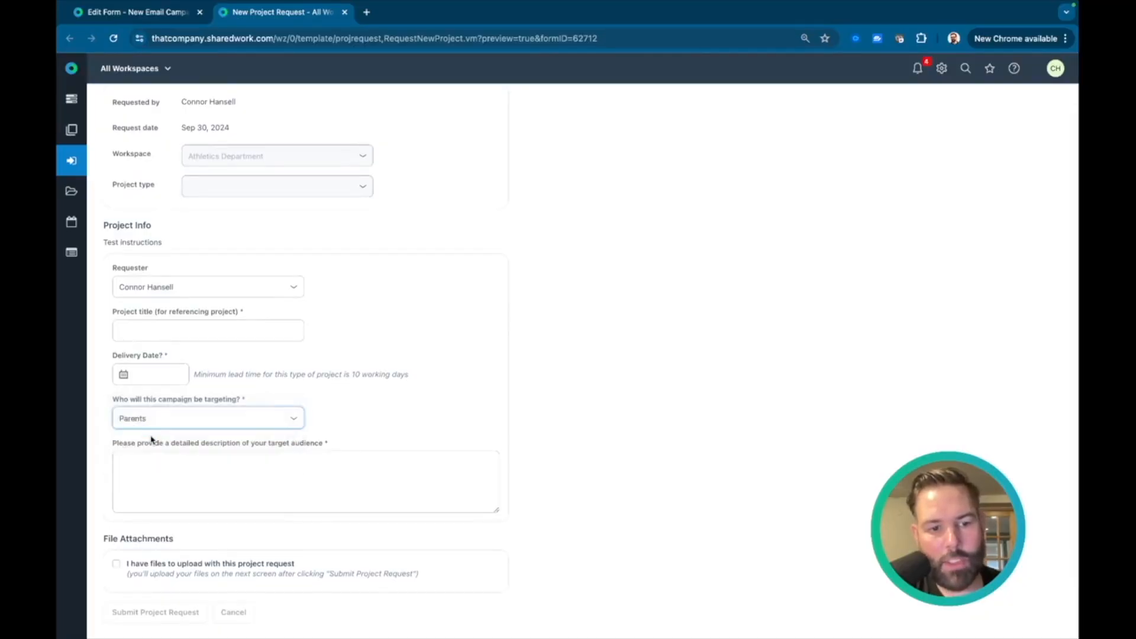
pyautogui.scroll(-1, 151, 437)
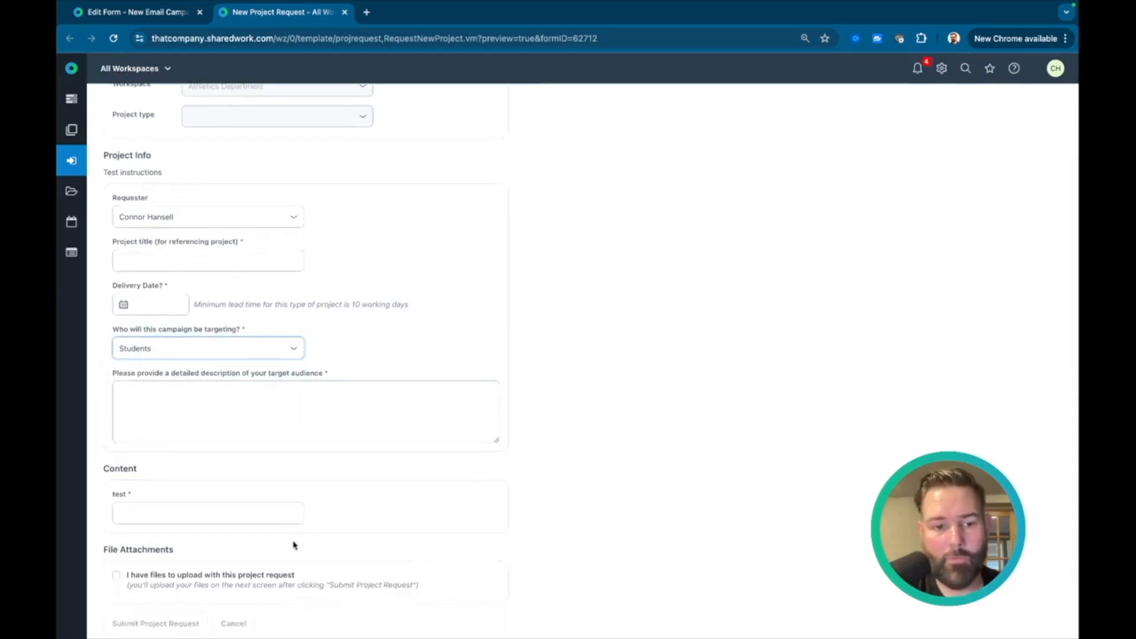
pyautogui.scroll(-1, 294, 545)
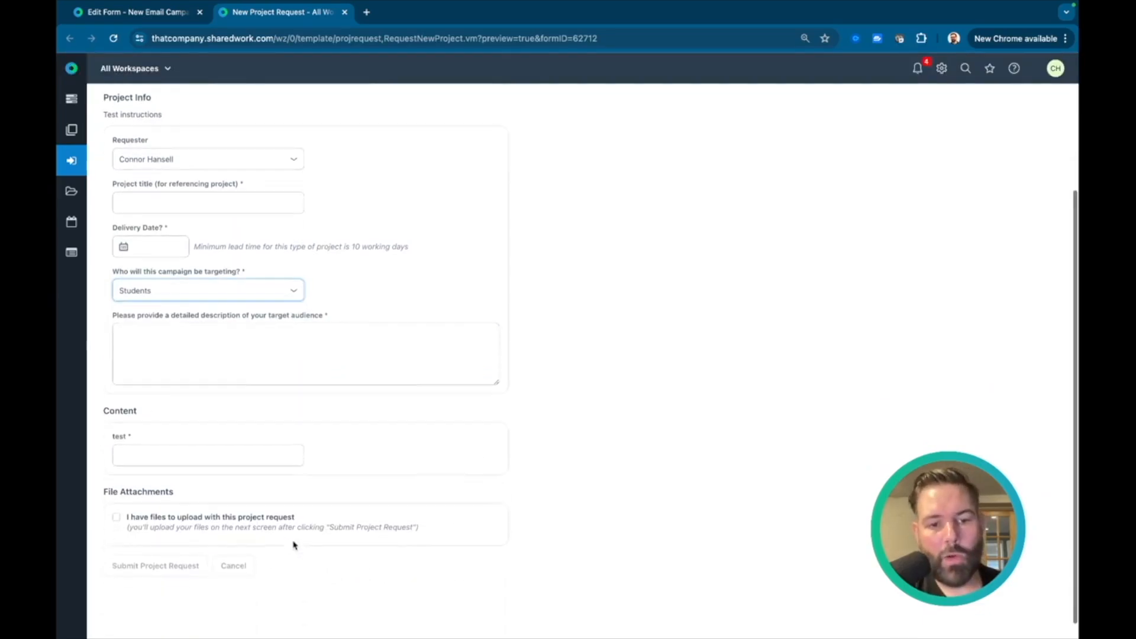
pyautogui.click(117, 517)
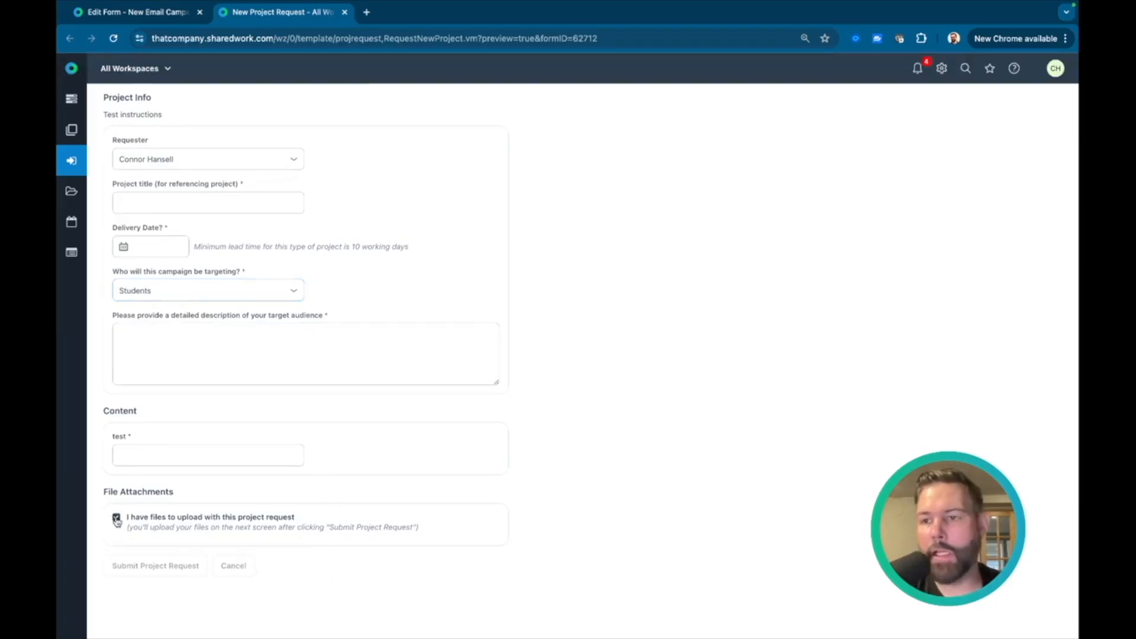
pyautogui.scroll(3, 167, 488)
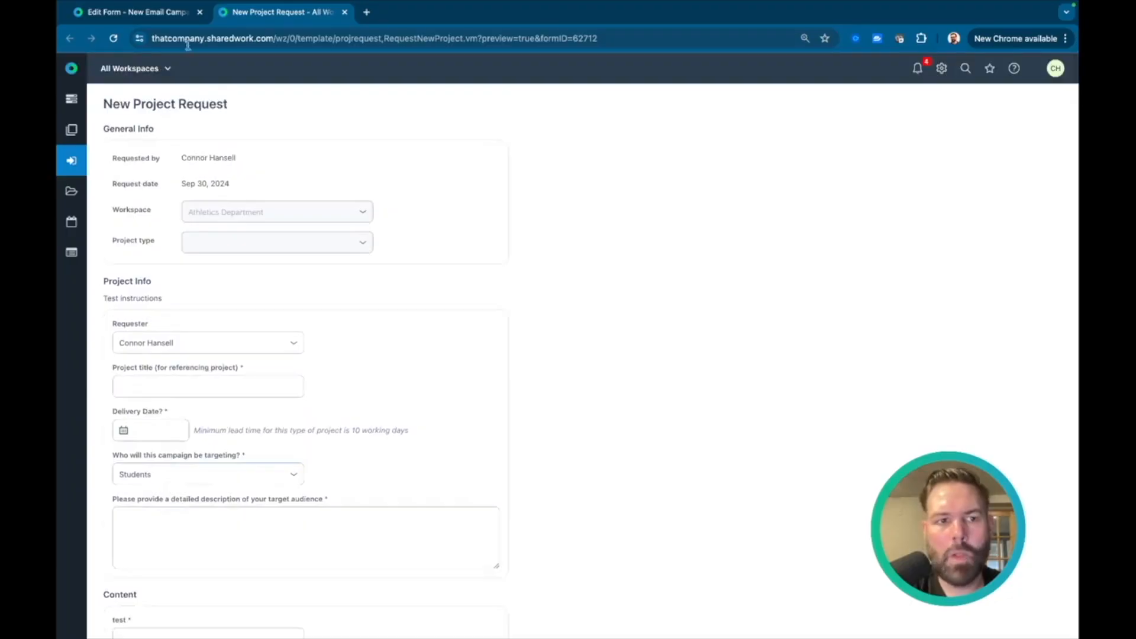
# Return to the form builder, activate the New Email Campaign form and go back to the forms list.
pyautogui.click(160, 12)
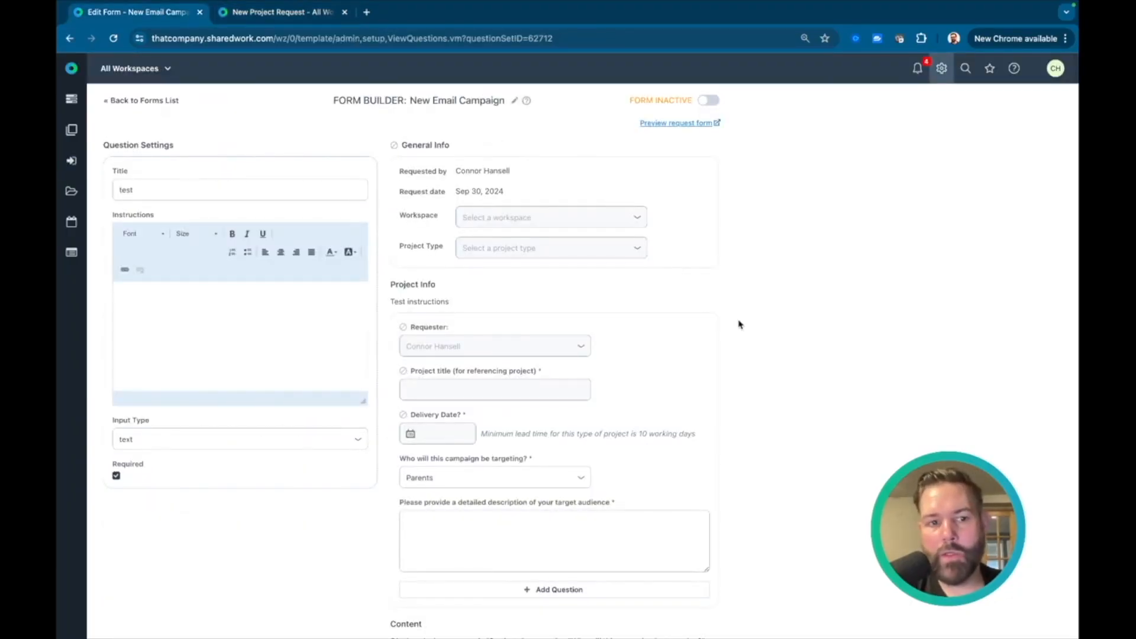
pyautogui.scroll(-1, 739, 324)
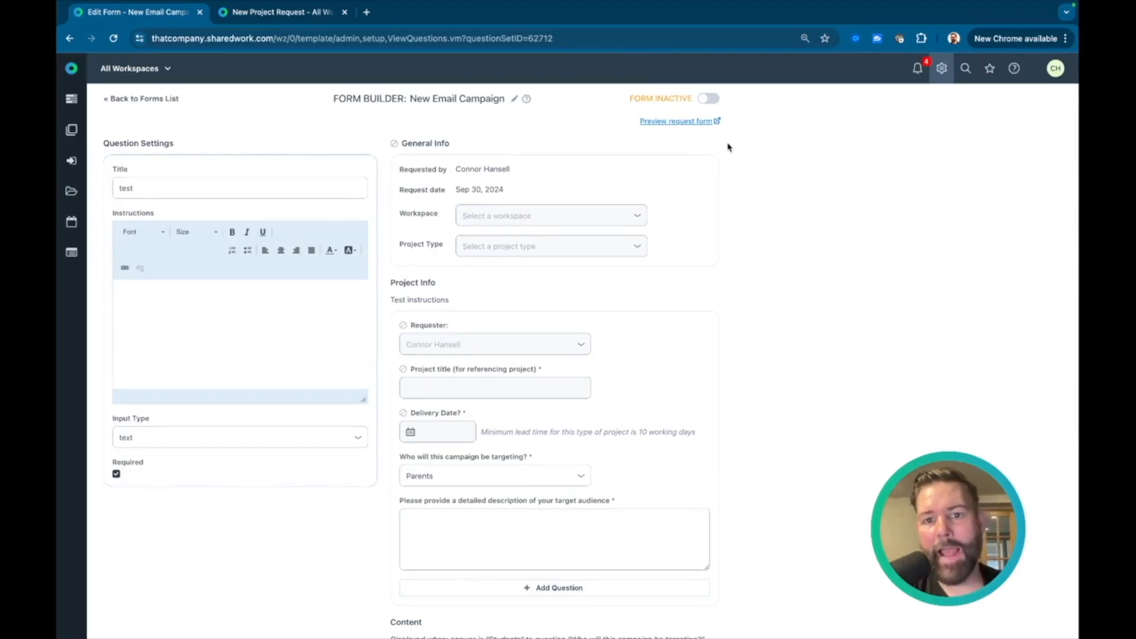
pyautogui.click(708, 99)
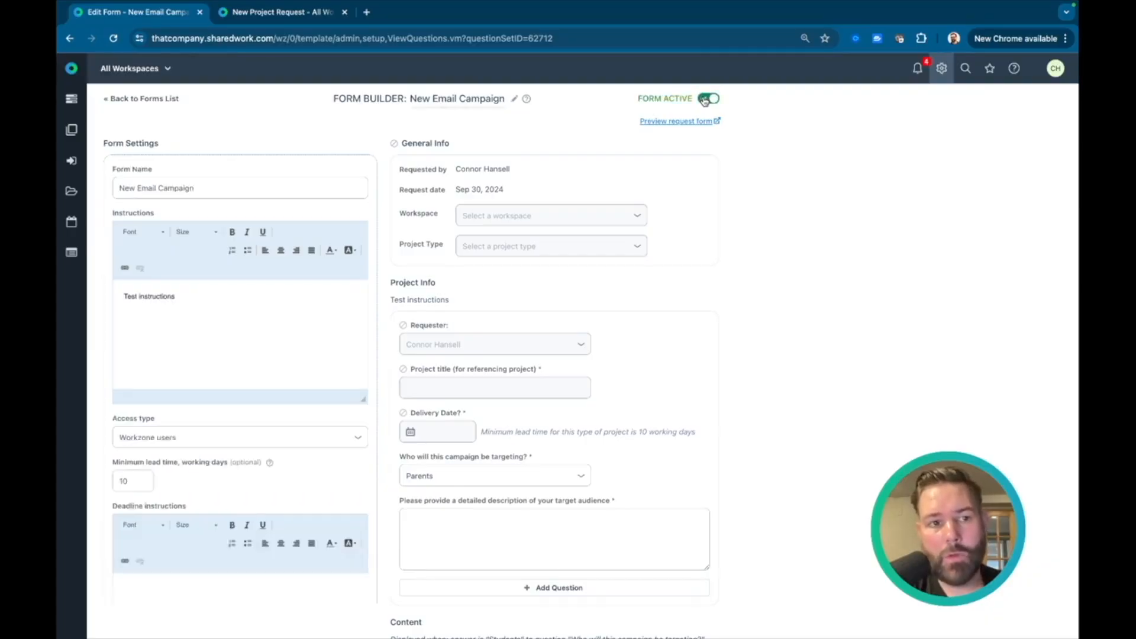
pyautogui.click(163, 100)
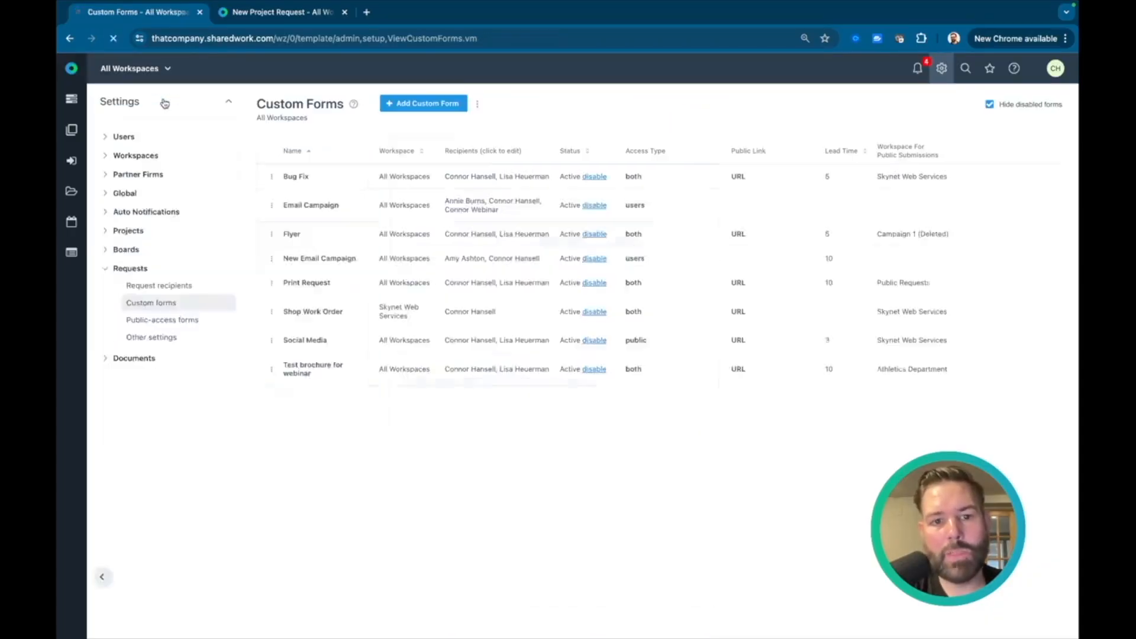